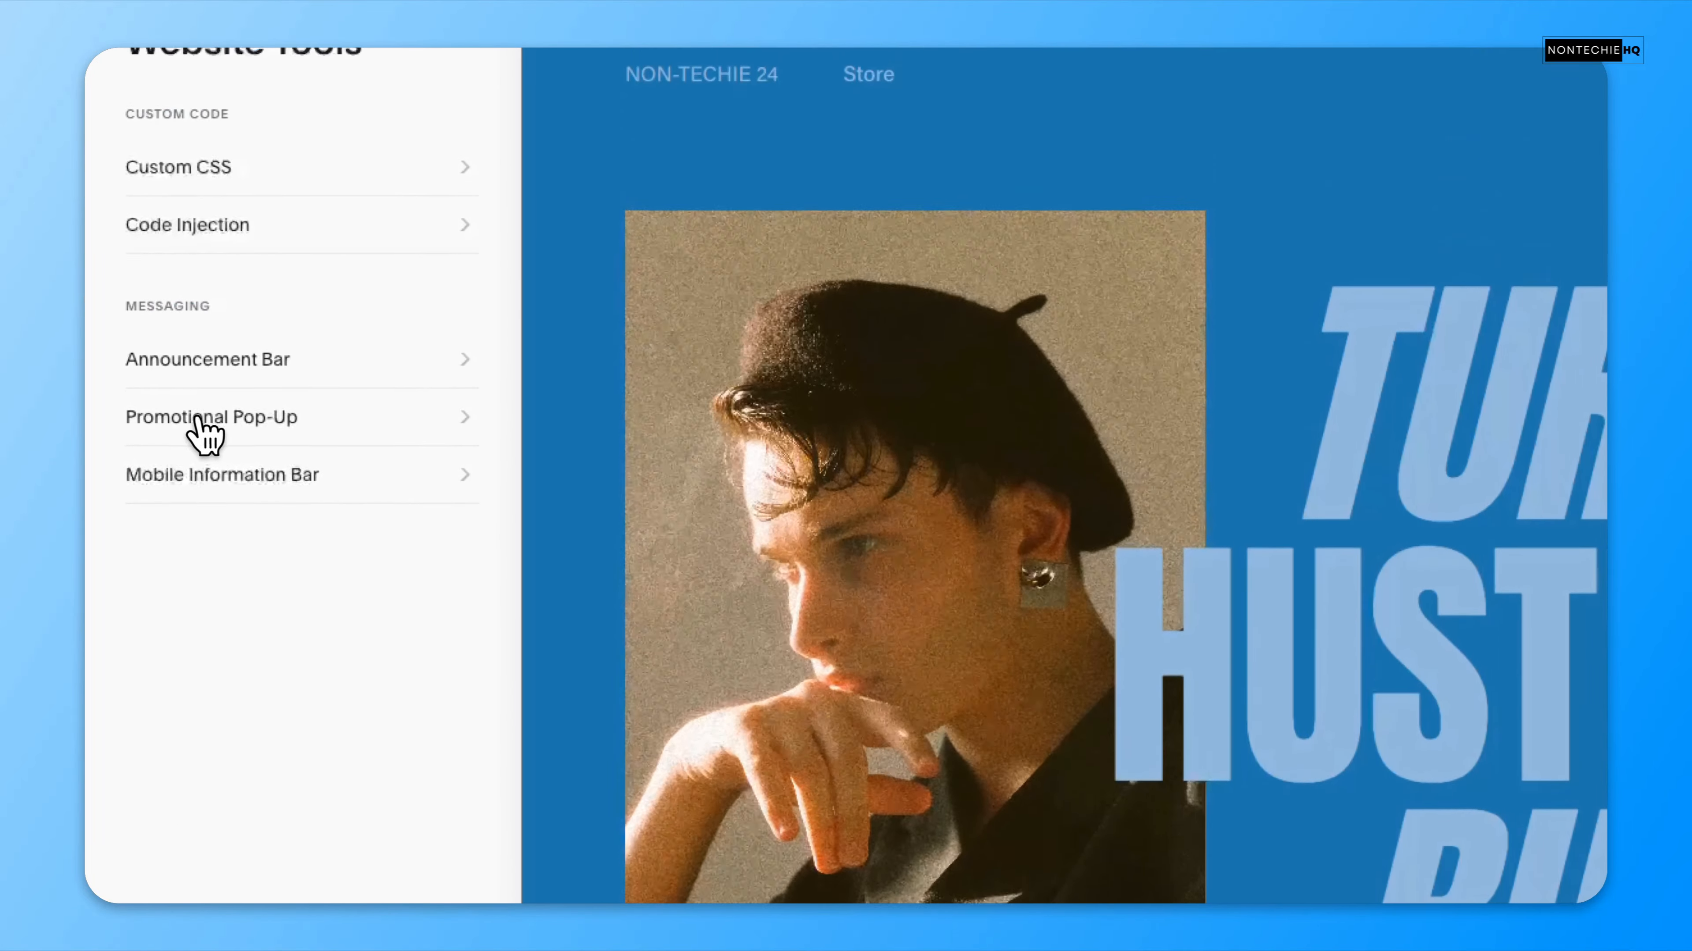
- Open the promotional pop-up settings and change the layout to the mailing-list card in the page's lower-right corner
click(253, 160)
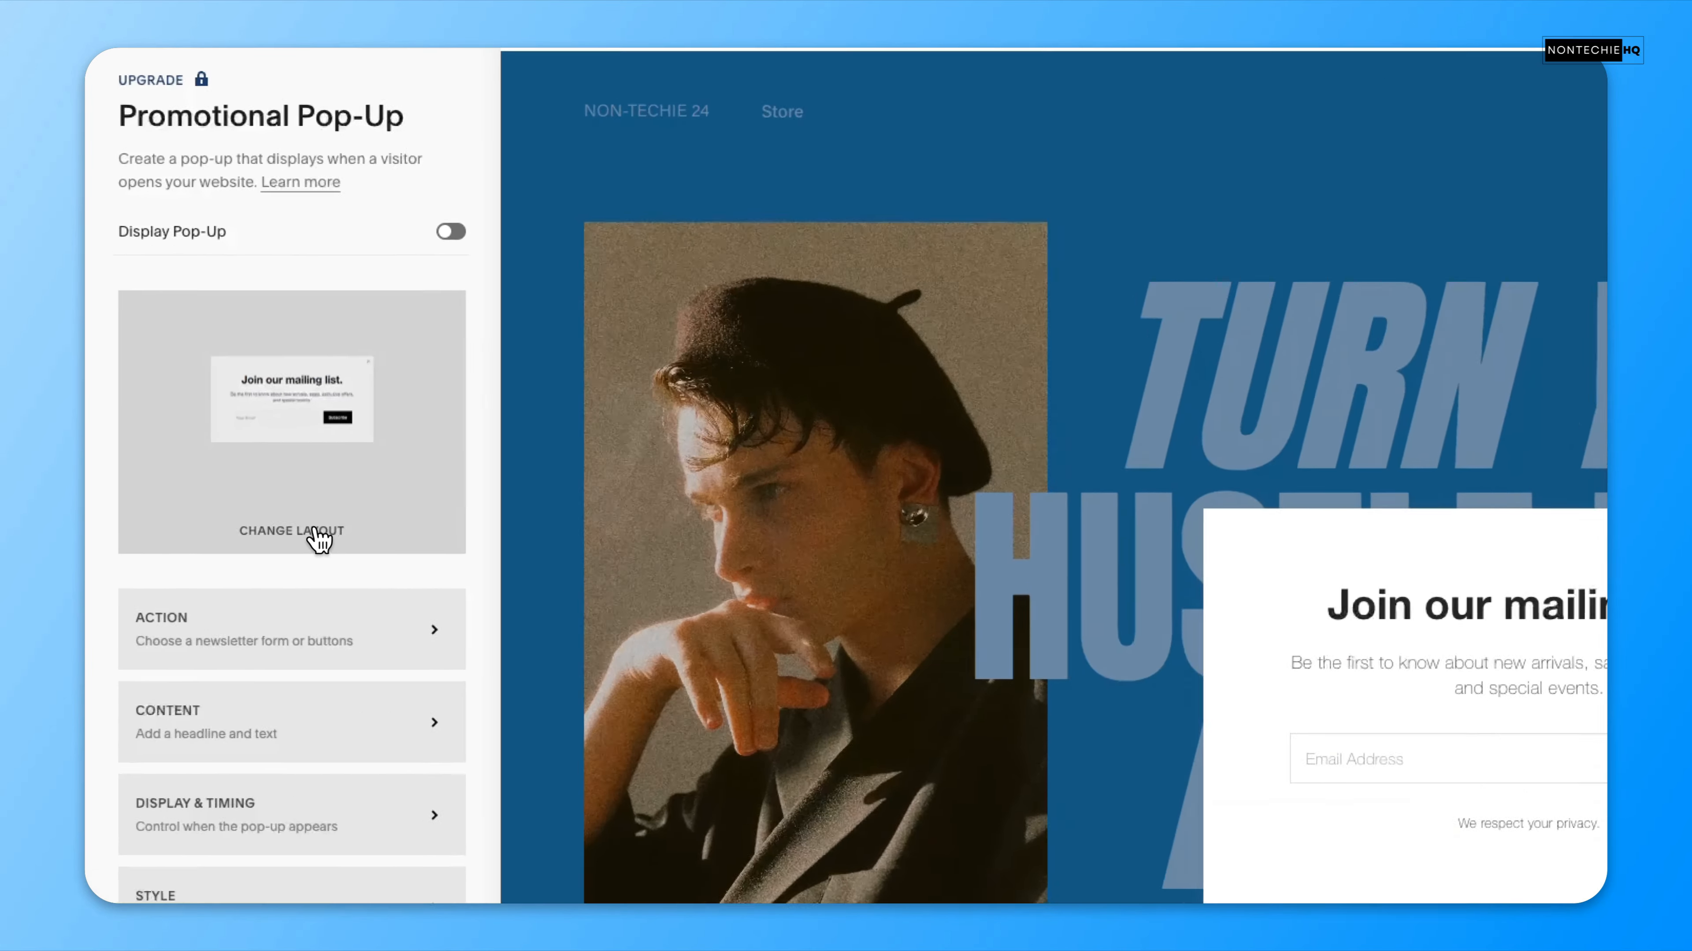
click(211, 381)
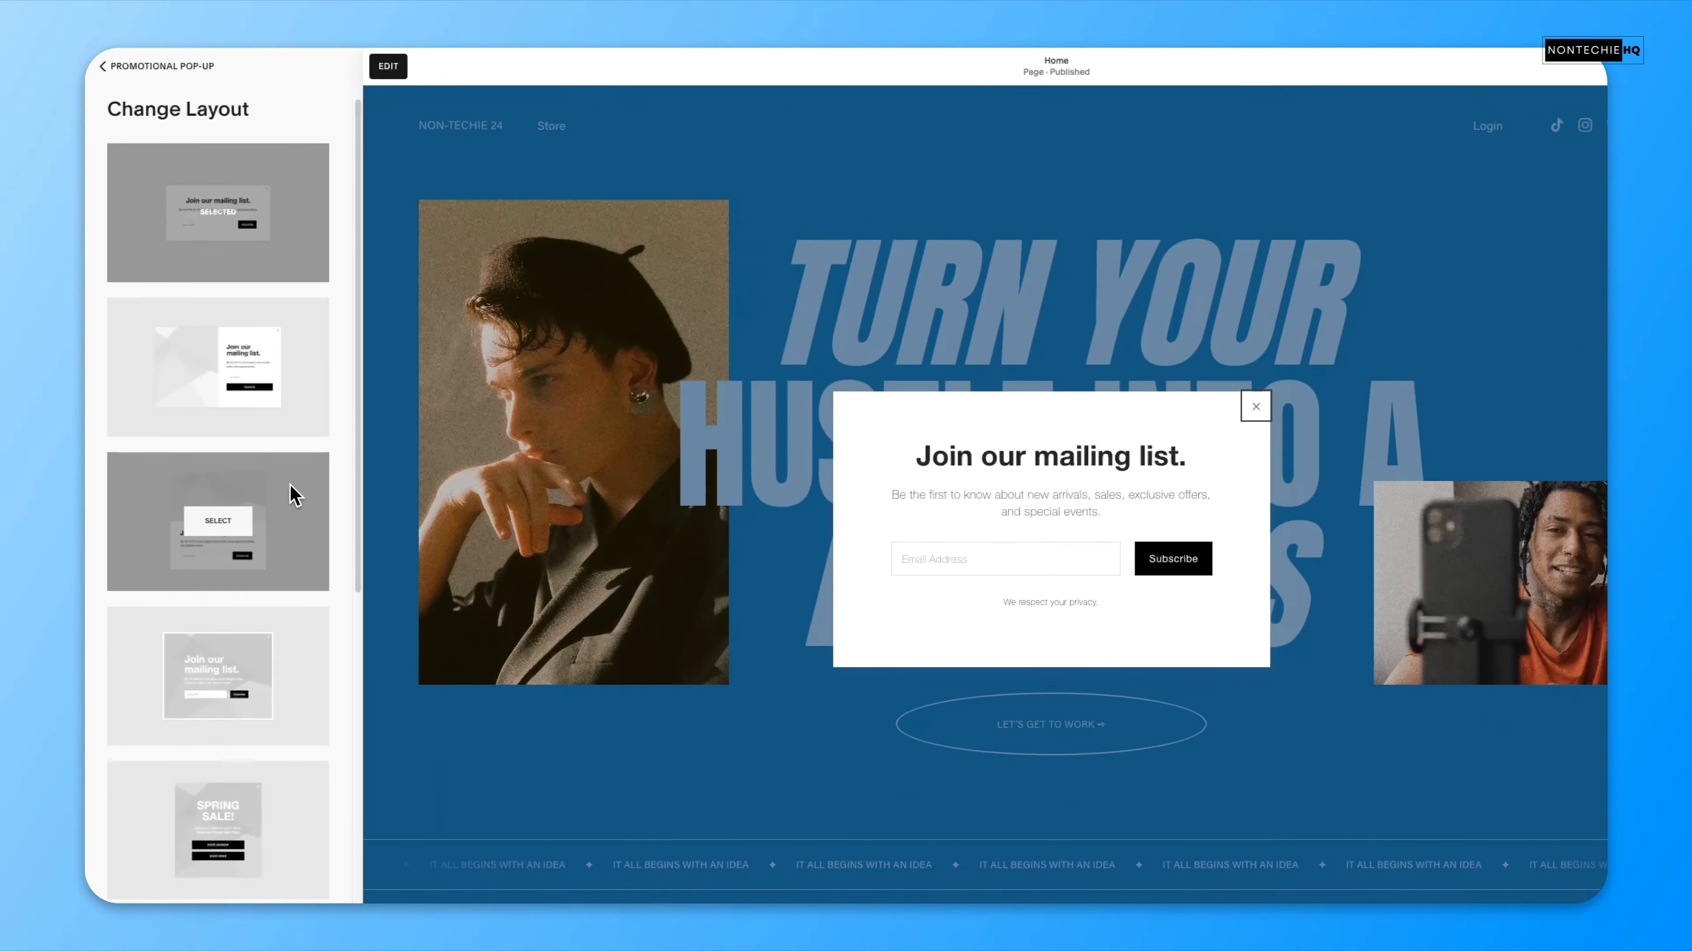
scroll(452, 786, down, 2)
scroll(263, 493, down, 5)
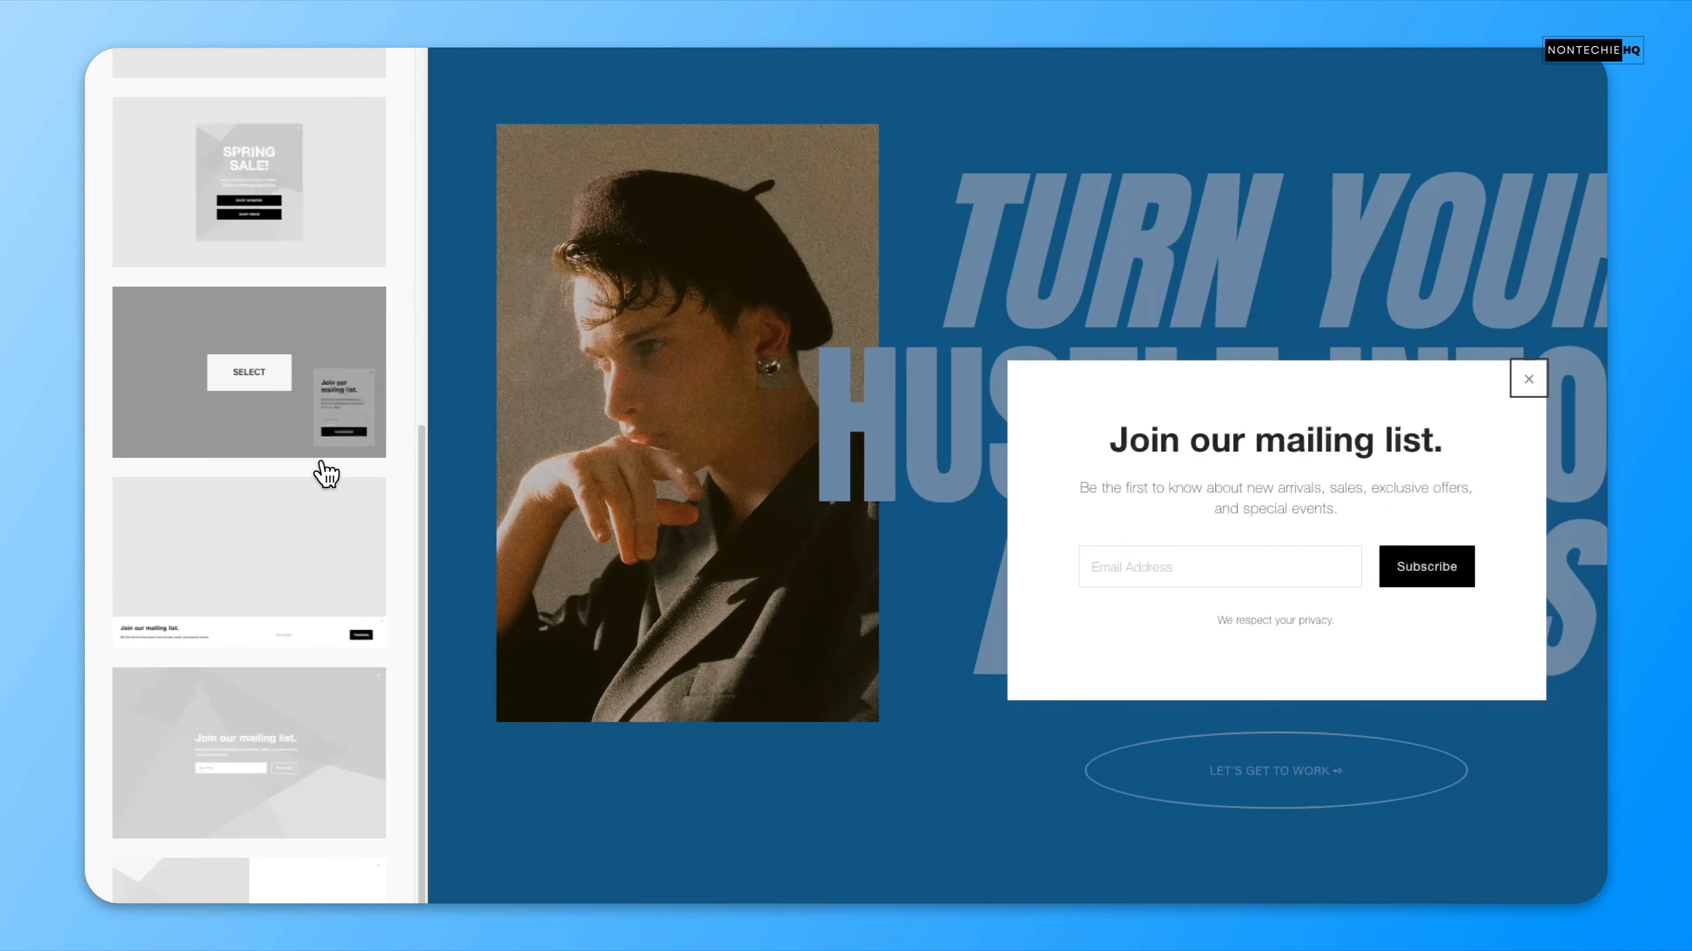
click(255, 403)
scroll(223, 339, up, 8)
scroll(213, 333, down, 8)
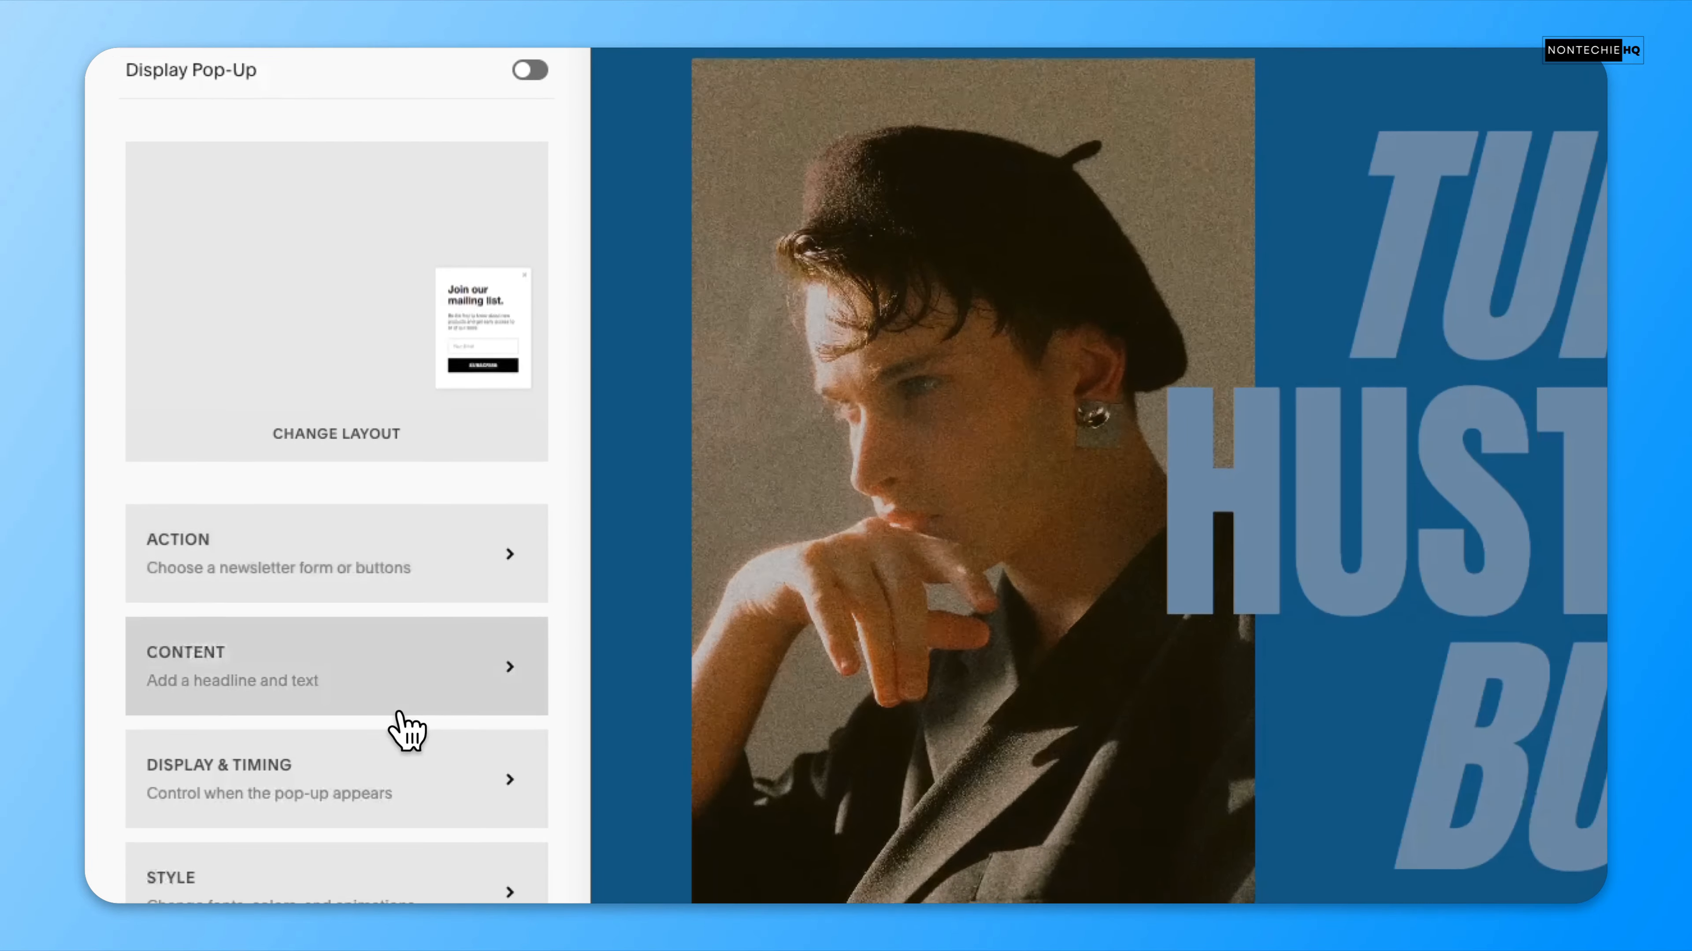
- Review the pop-up's headline and body text in its content settings, and return to the pop-up overview
click(404, 697)
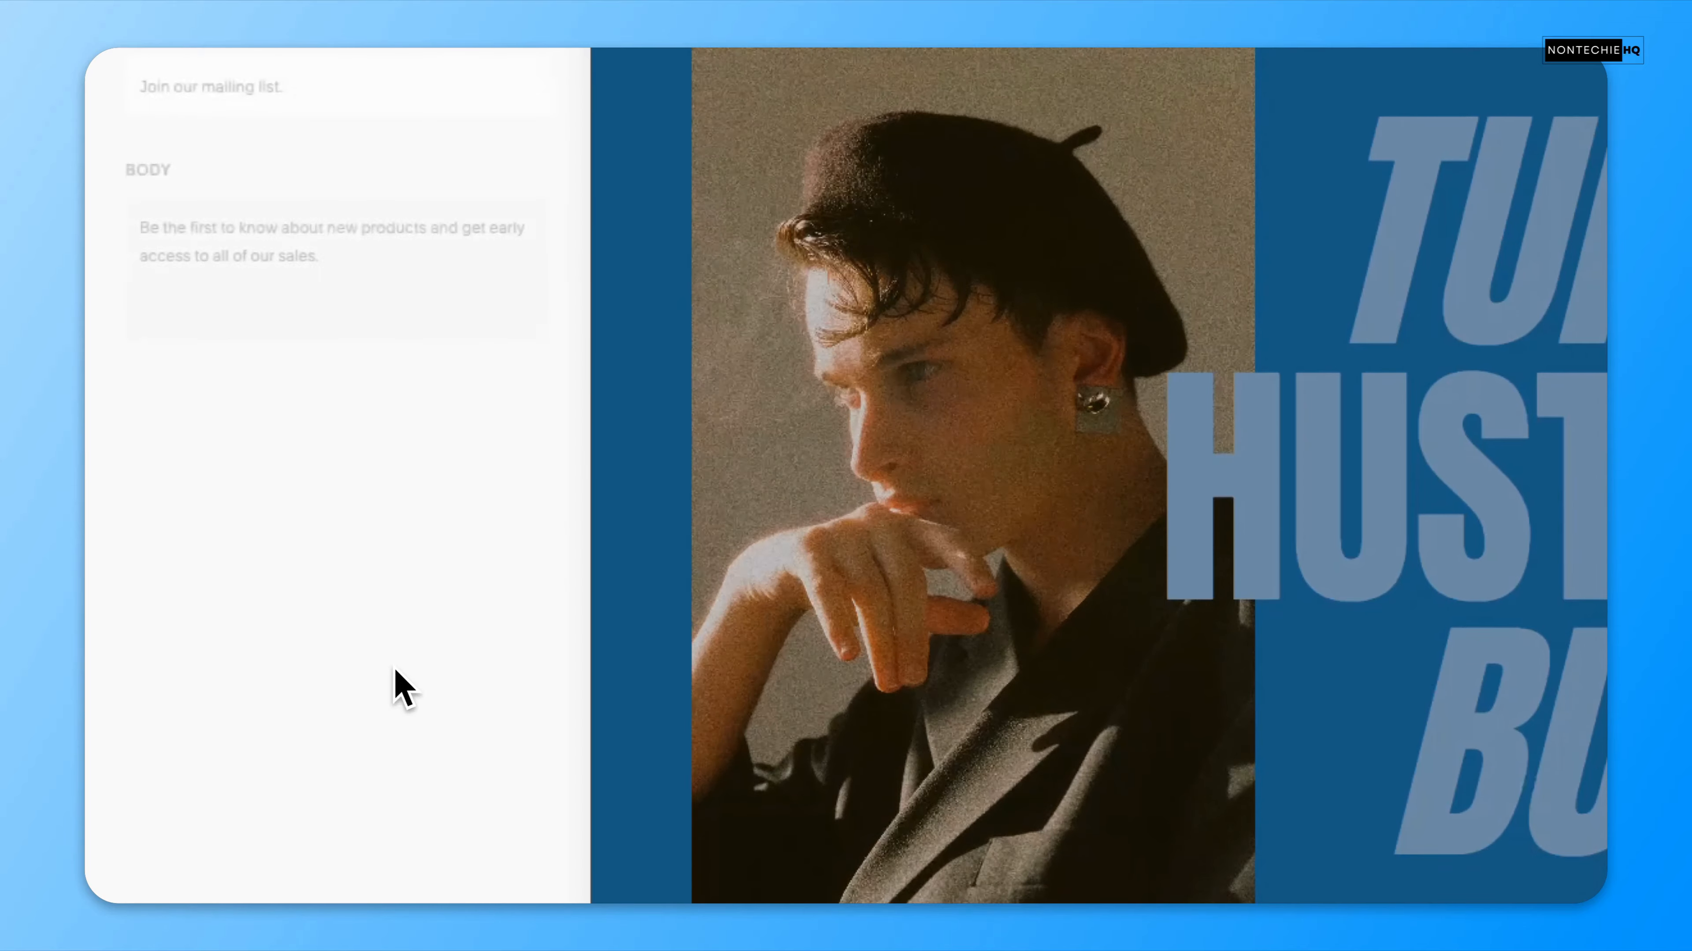
click(333, 377)
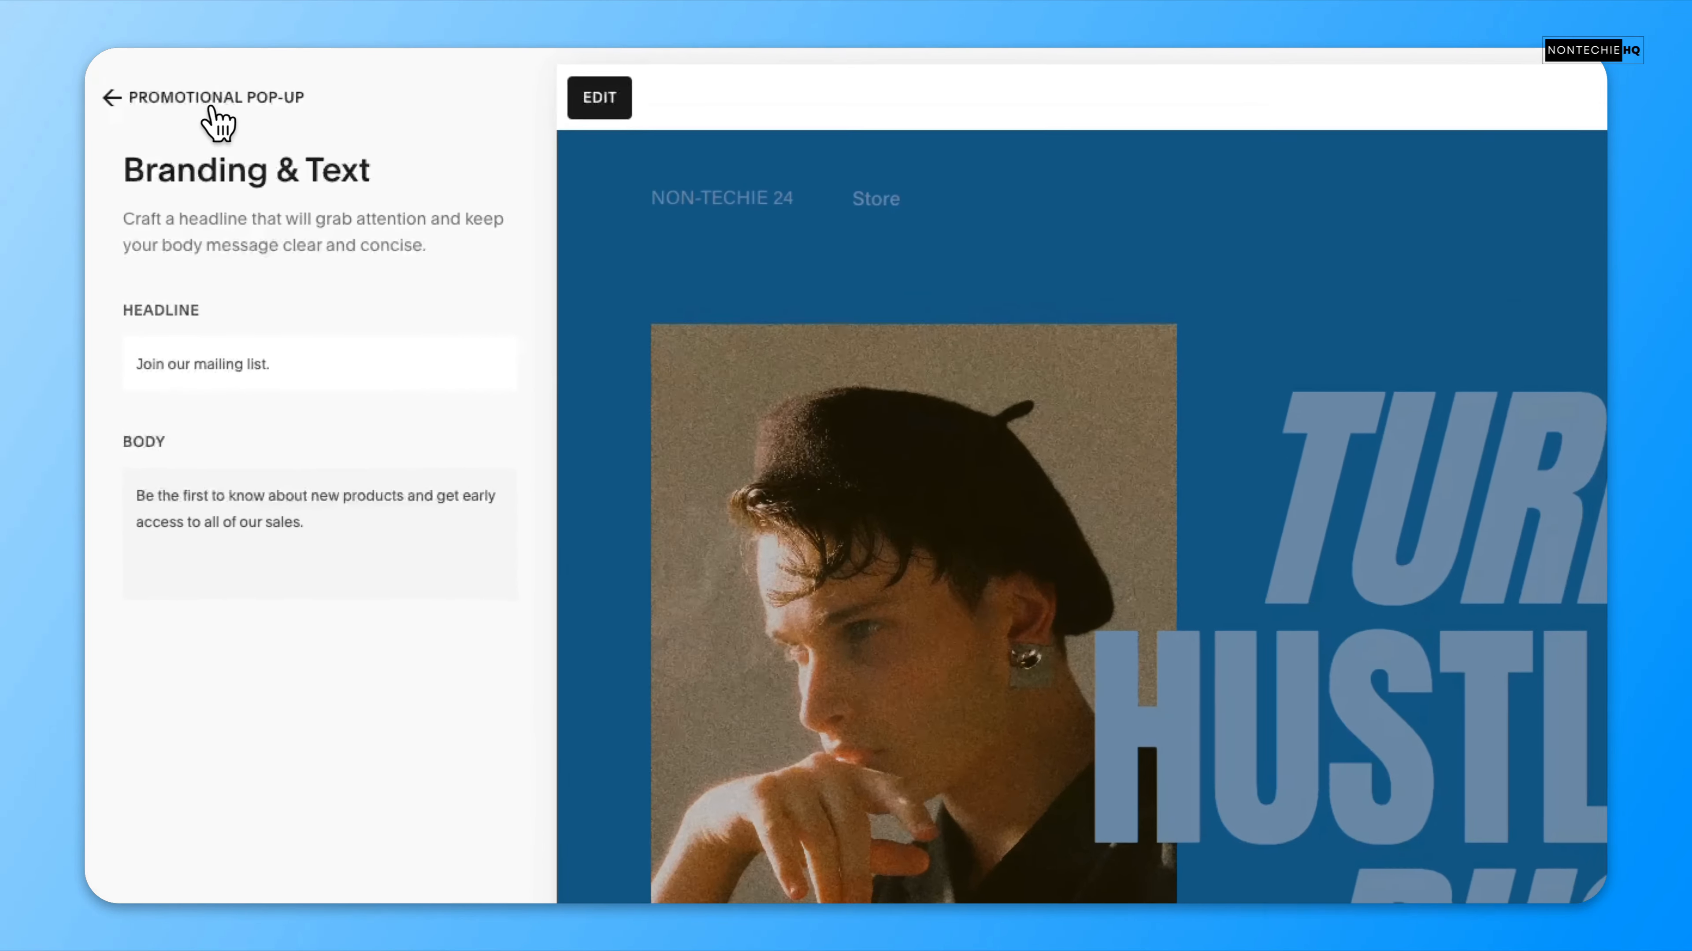
click(145, 73)
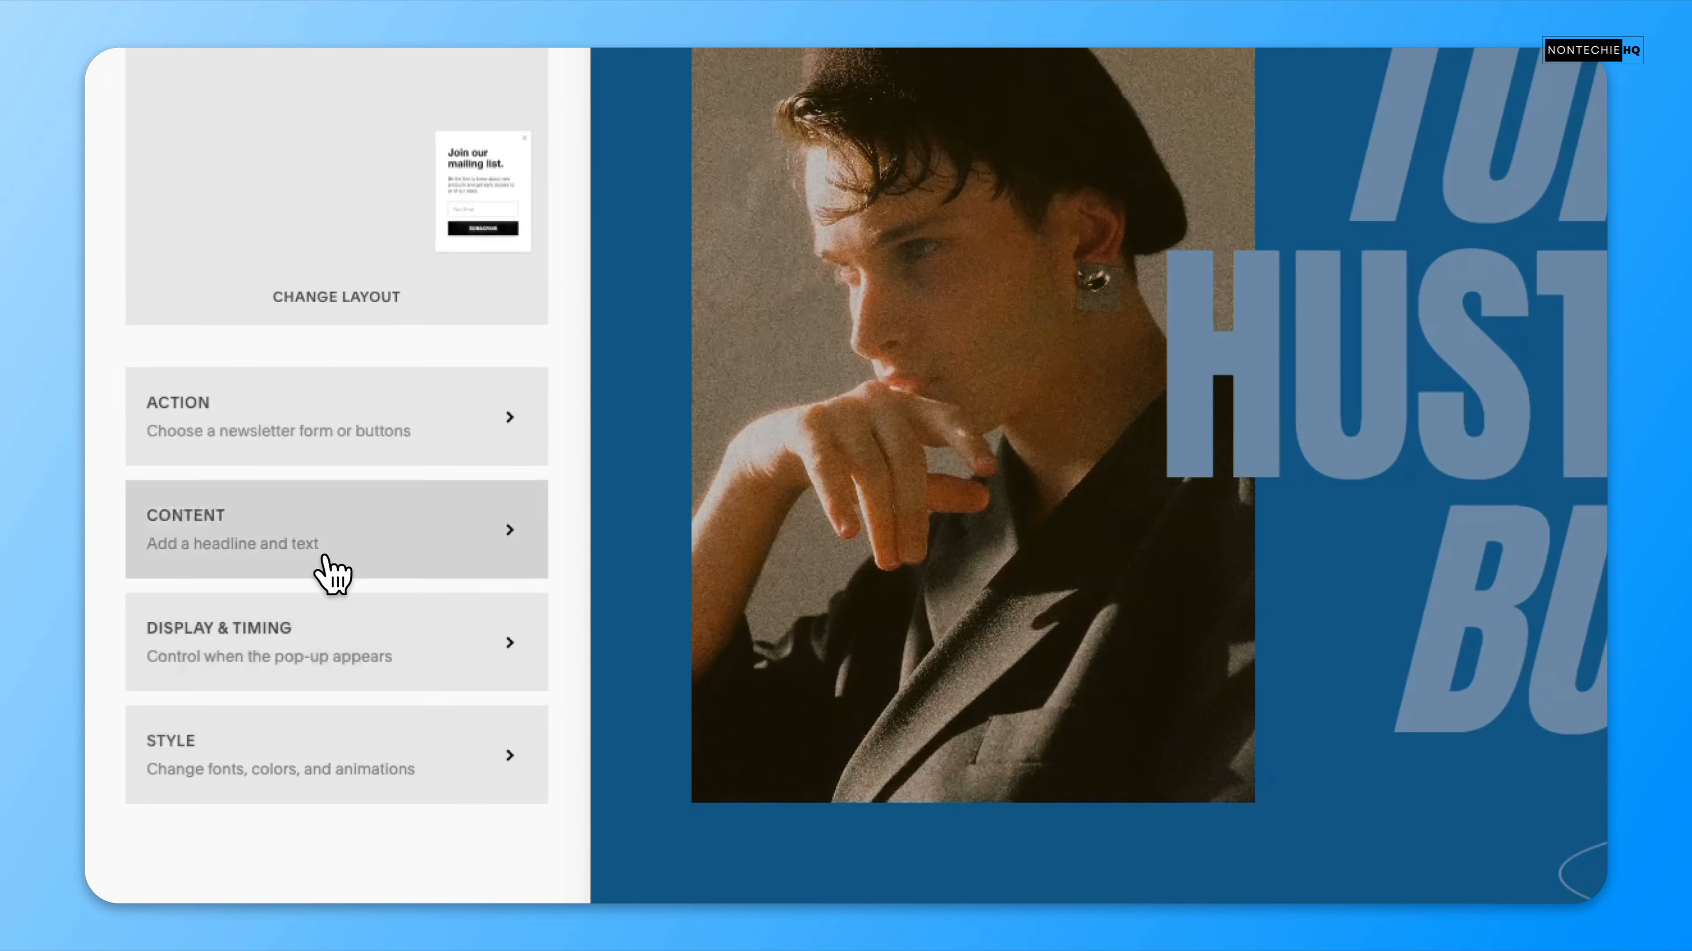
- Open the pop-up's Display & Timing settings and choose Any First Page for where it shows
click(325, 650)
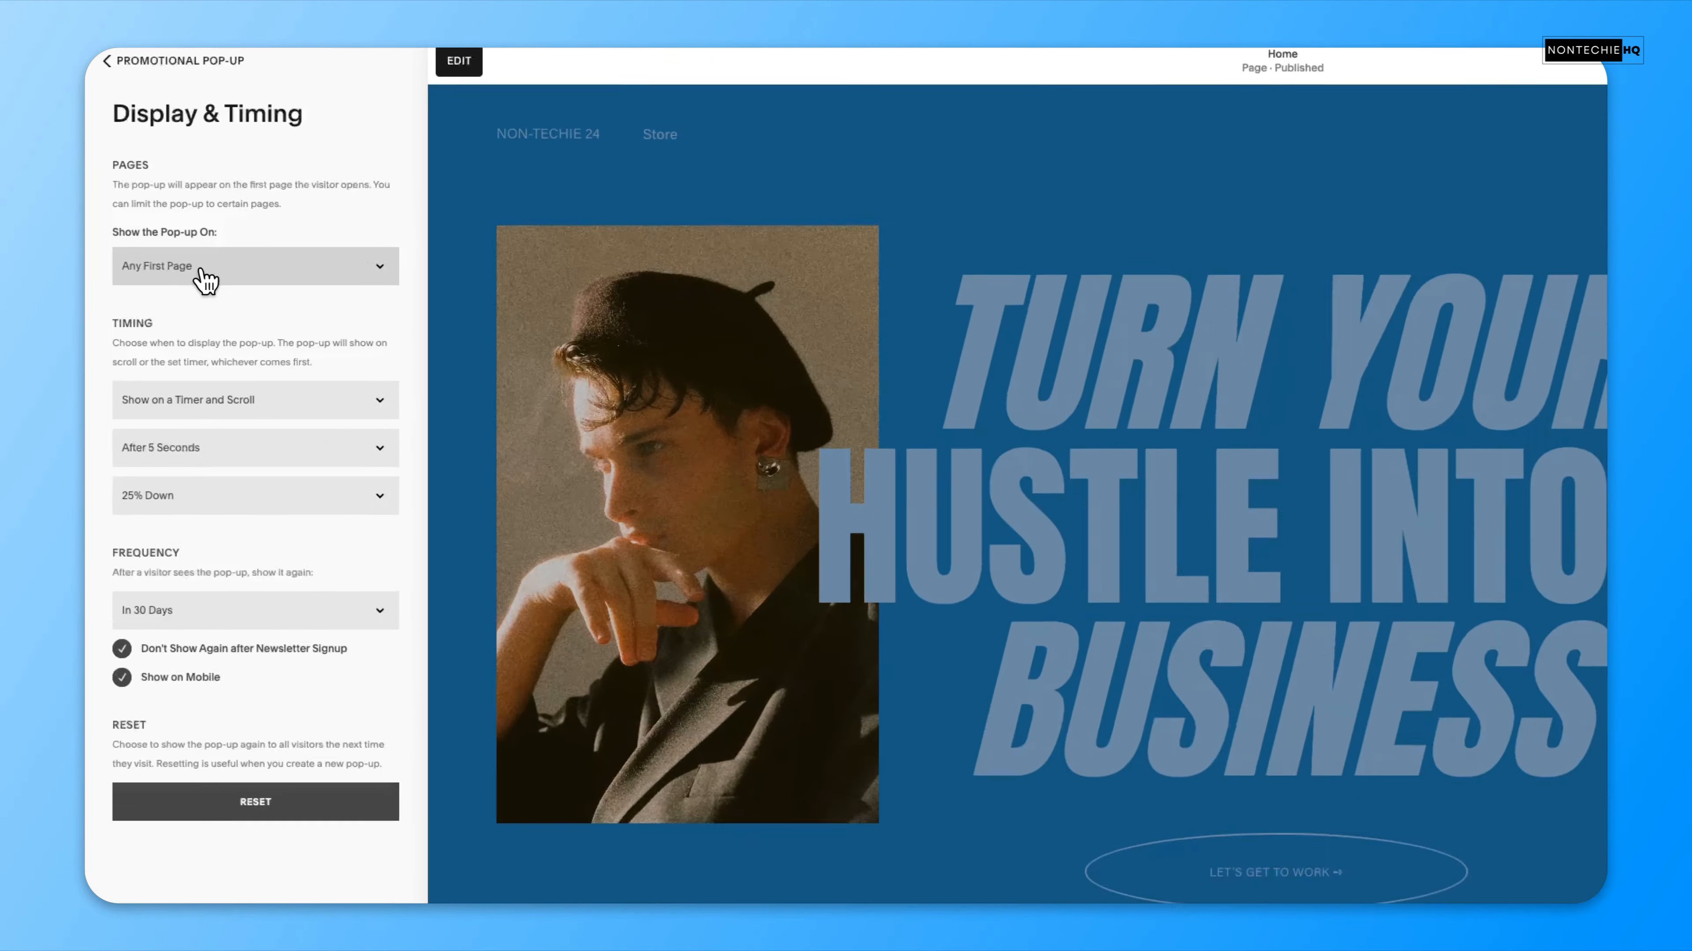
click(171, 229)
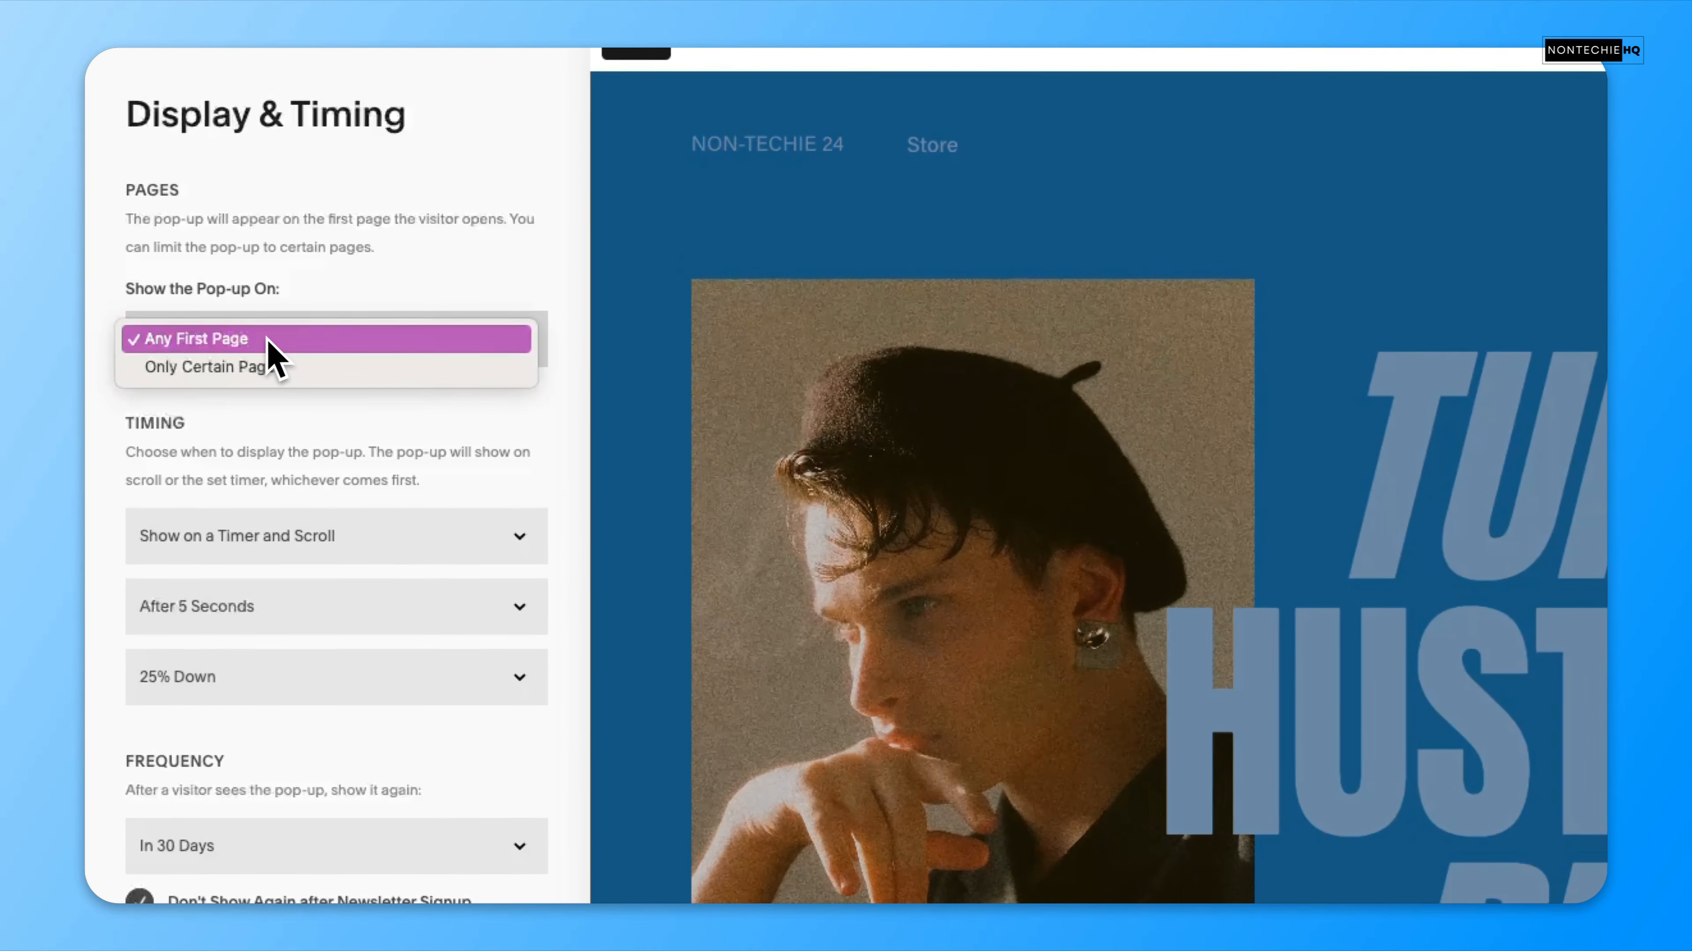
click(297, 340)
- Try limiting the pop-up to Only Certain Pages, look at the page selection, and switch back to Any First Page
click(341, 363)
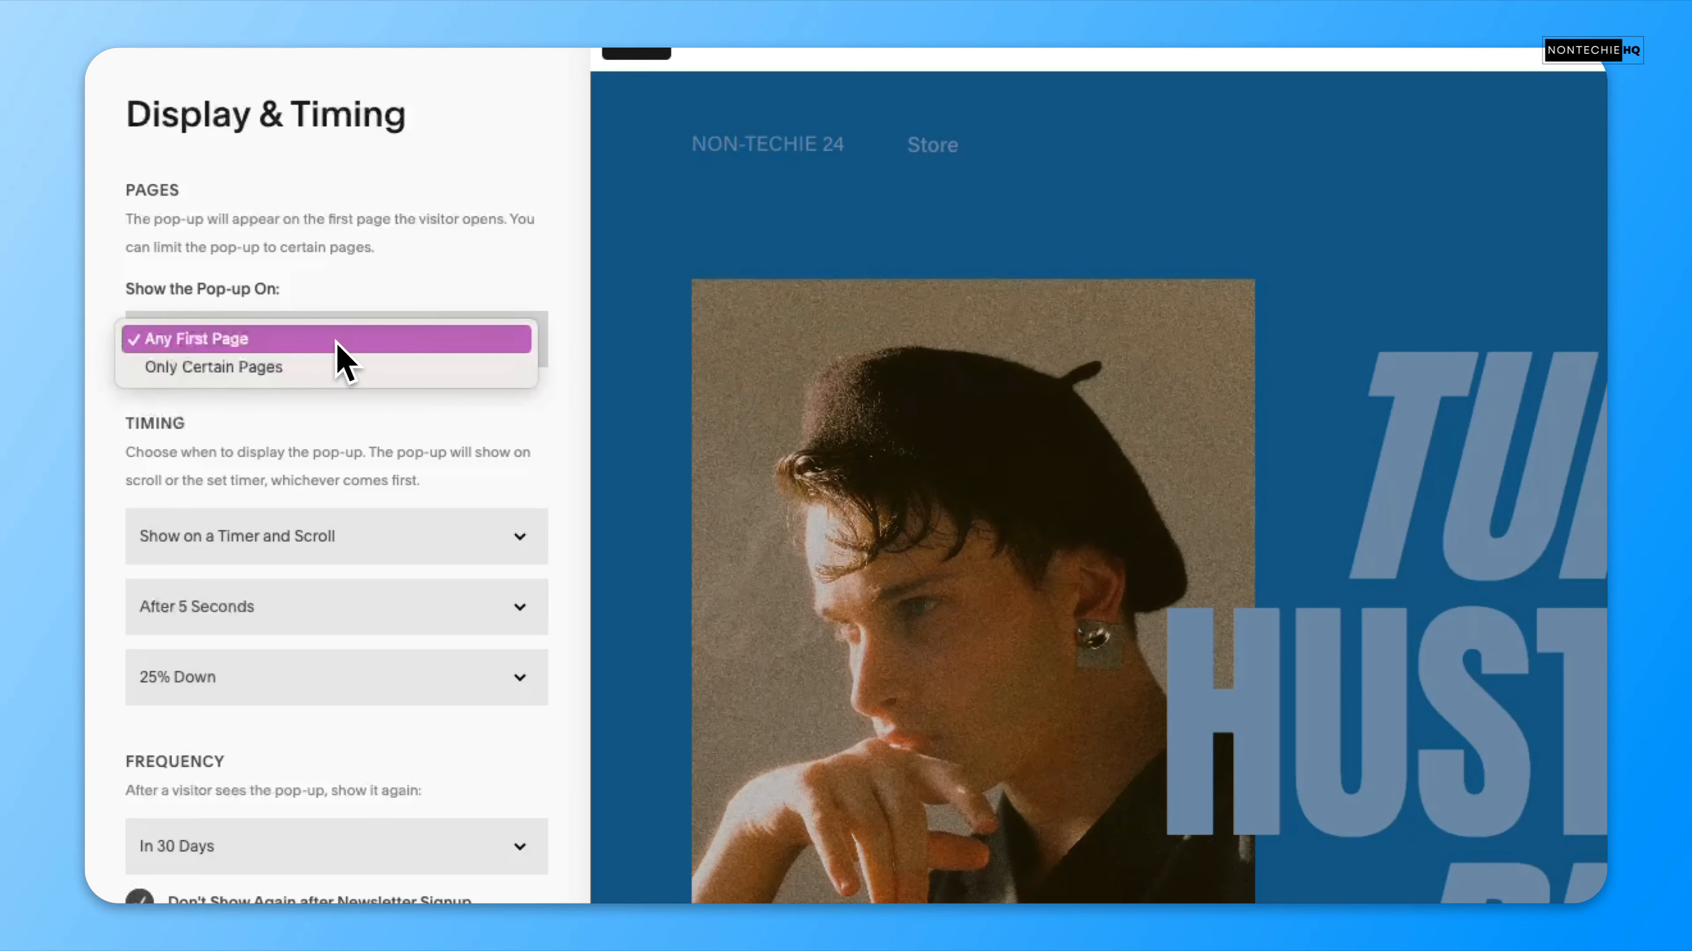
click(333, 370)
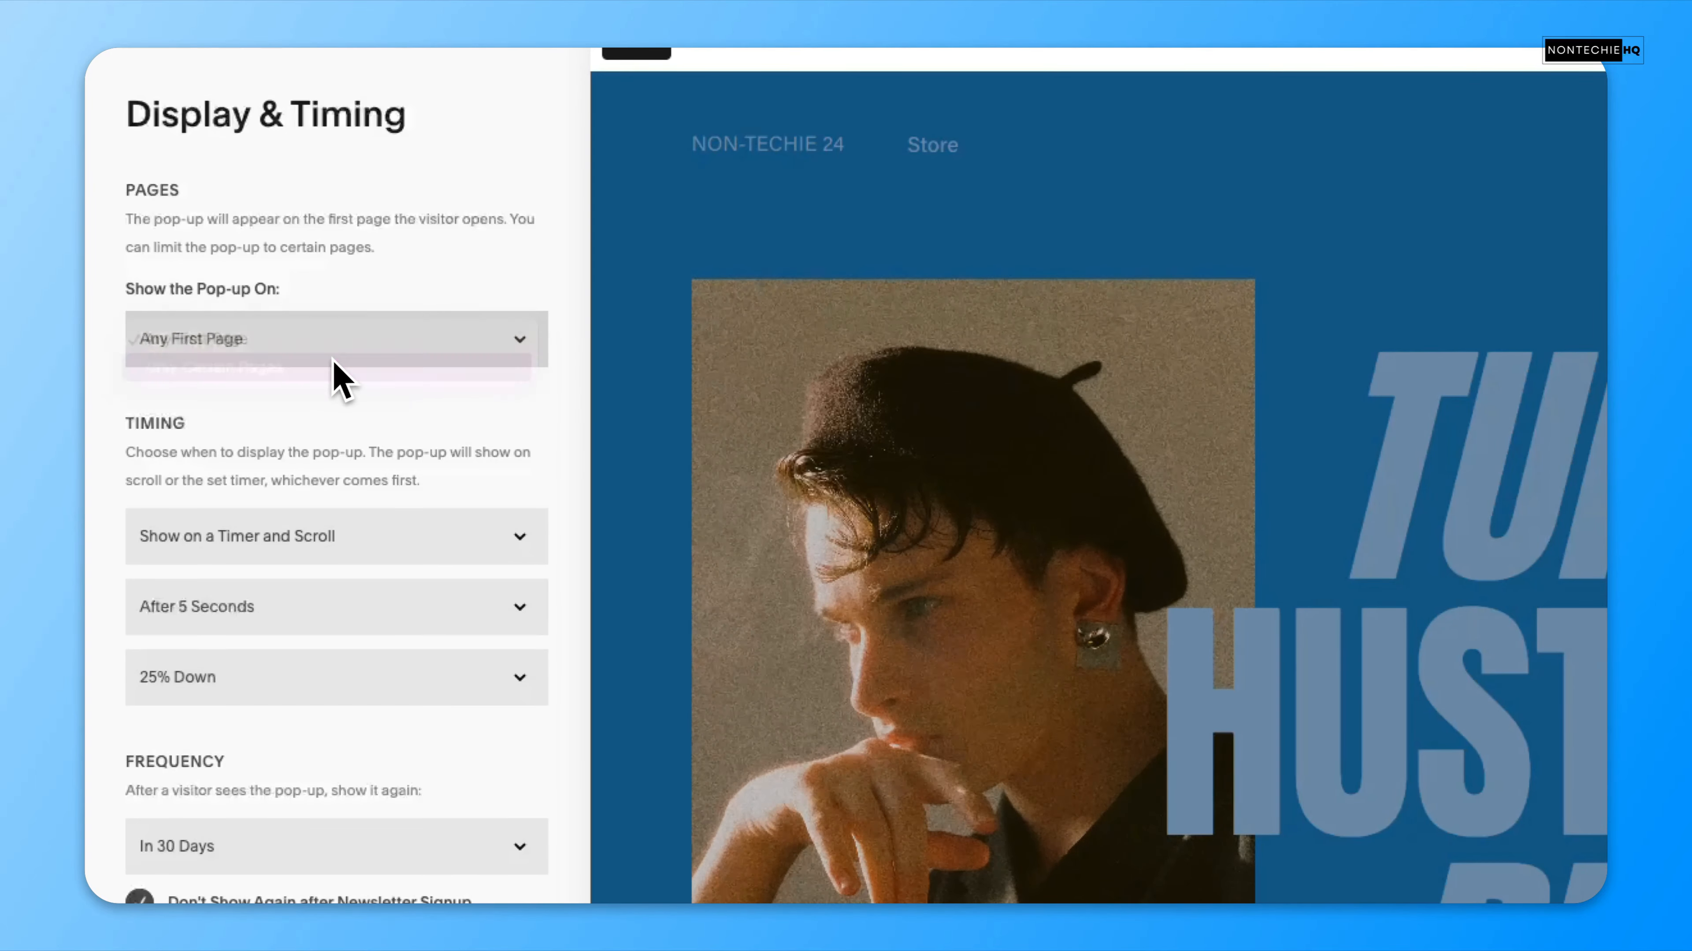
click(294, 420)
click(296, 420)
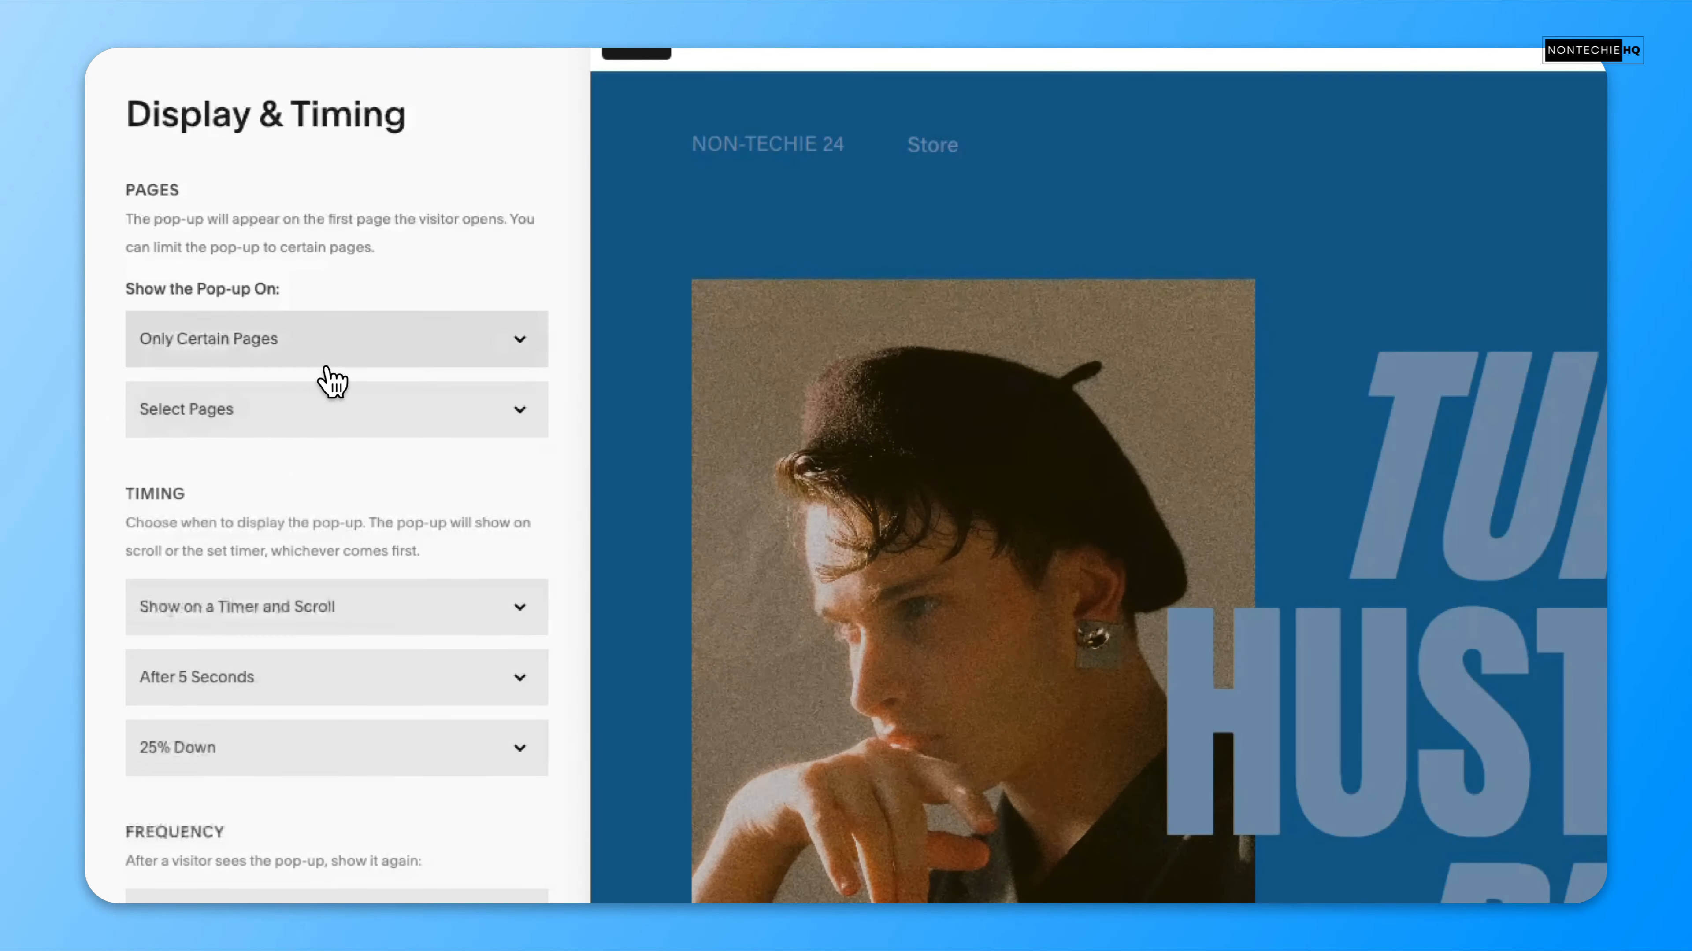
click(329, 363)
click(332, 318)
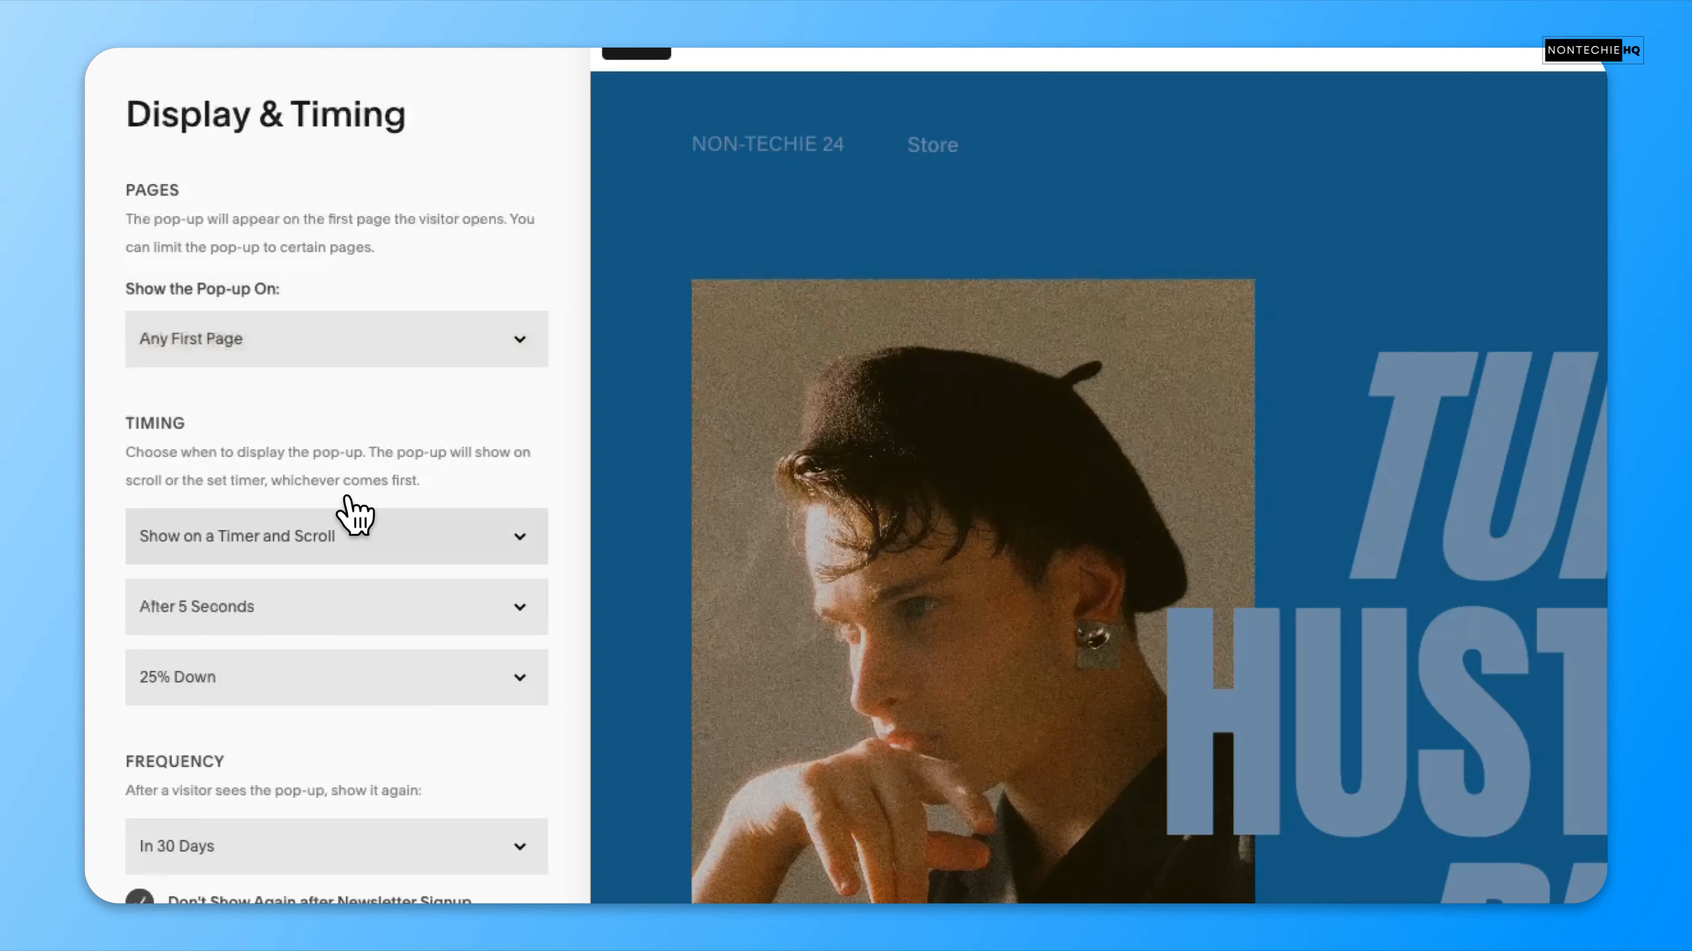
- Set the pop-up timing to Show on a Timer and Scroll, After 10 Seconds and 25% Down
click(364, 553)
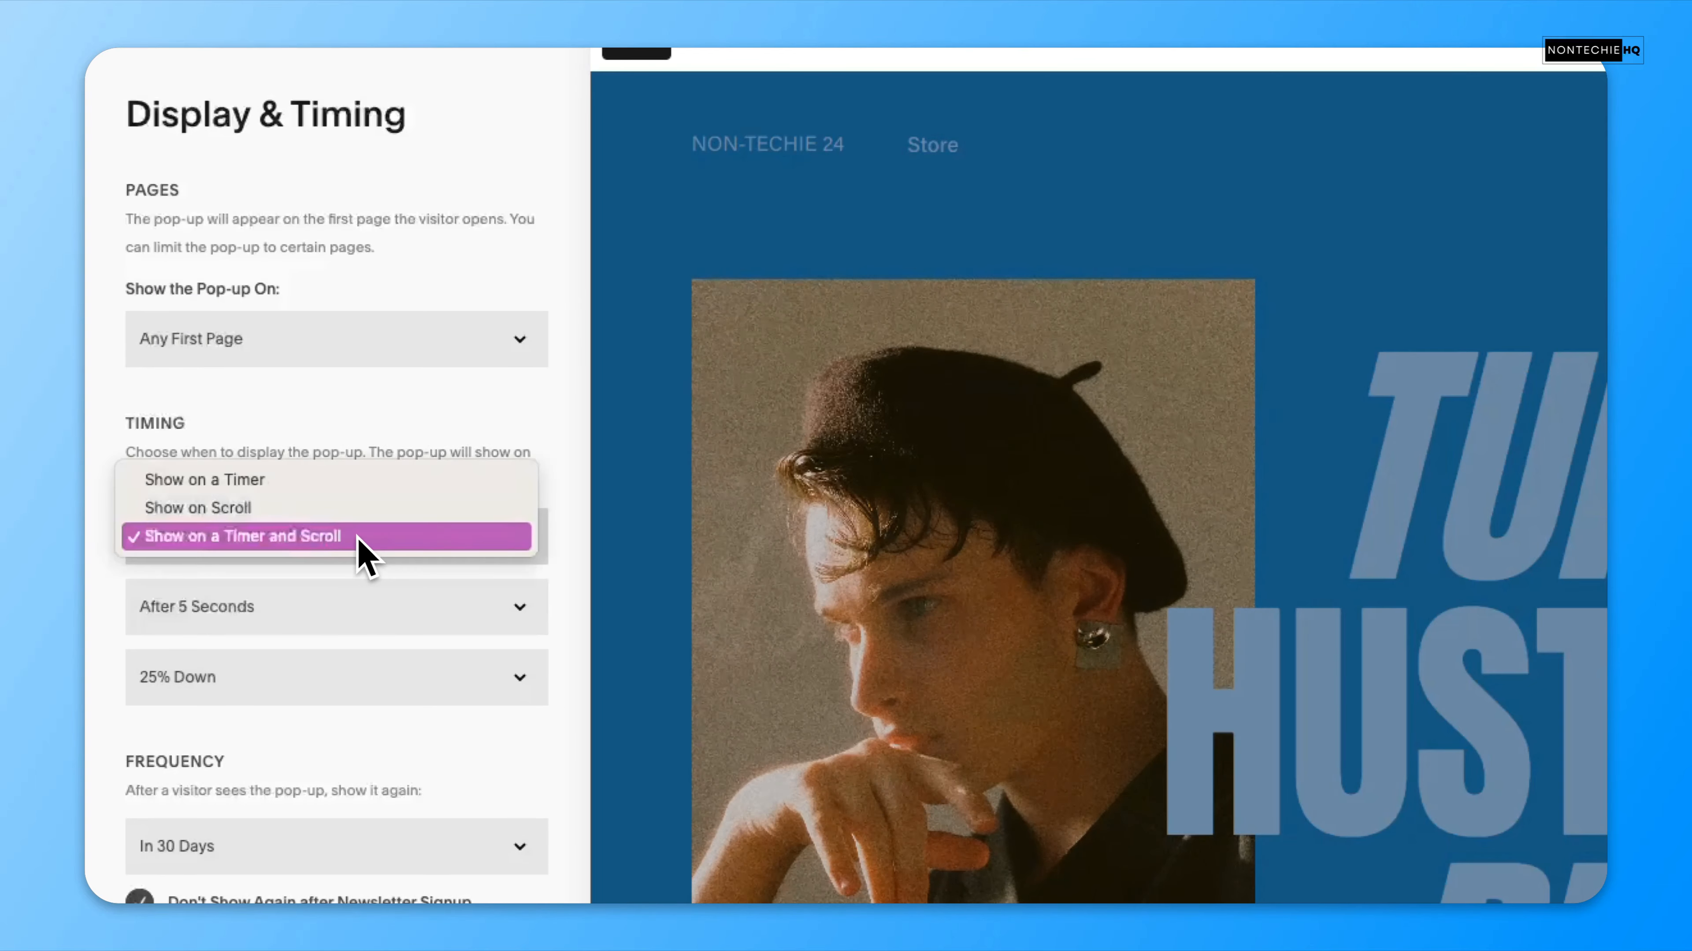
click(386, 537)
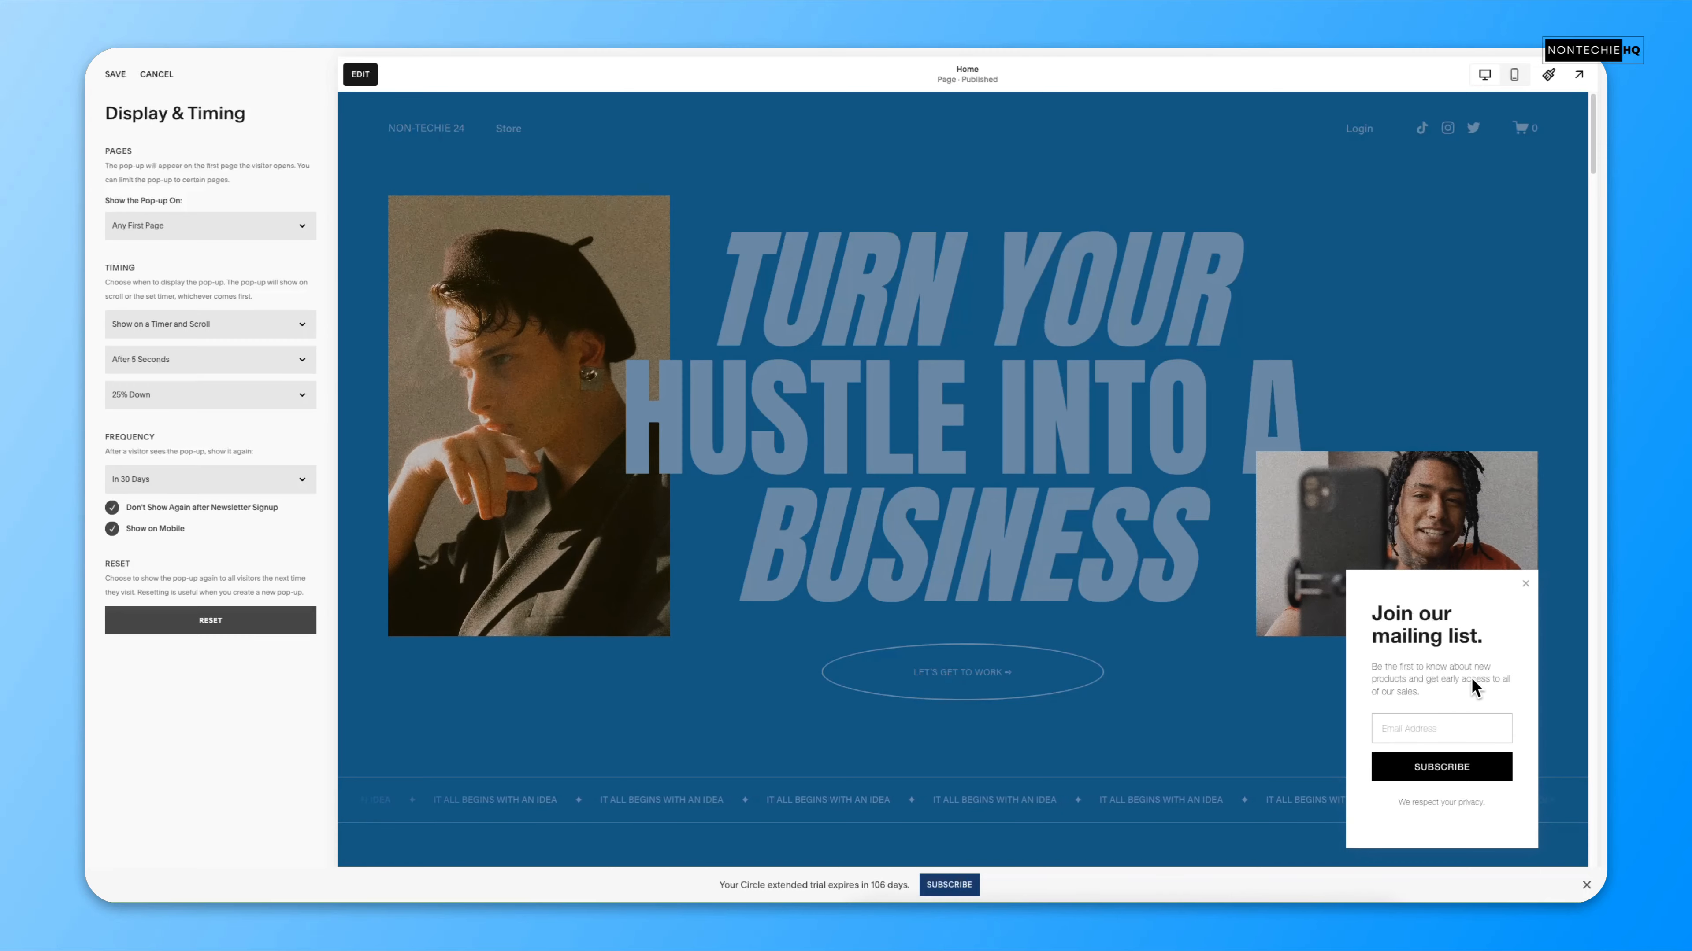
click(168, 365)
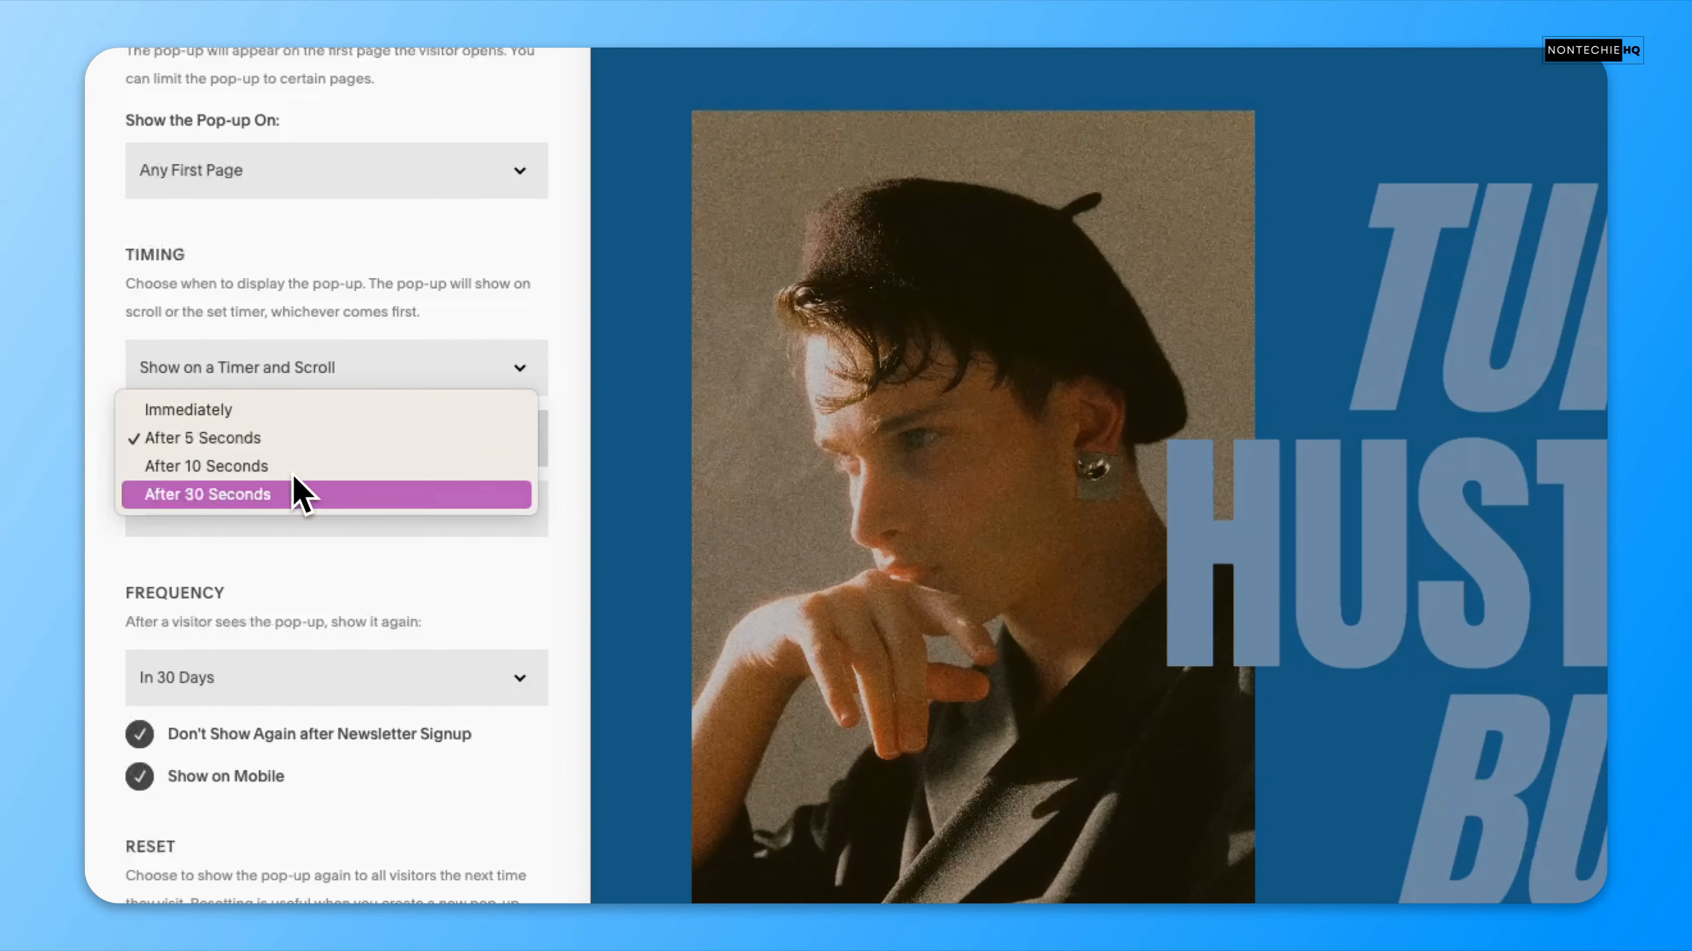
click(299, 473)
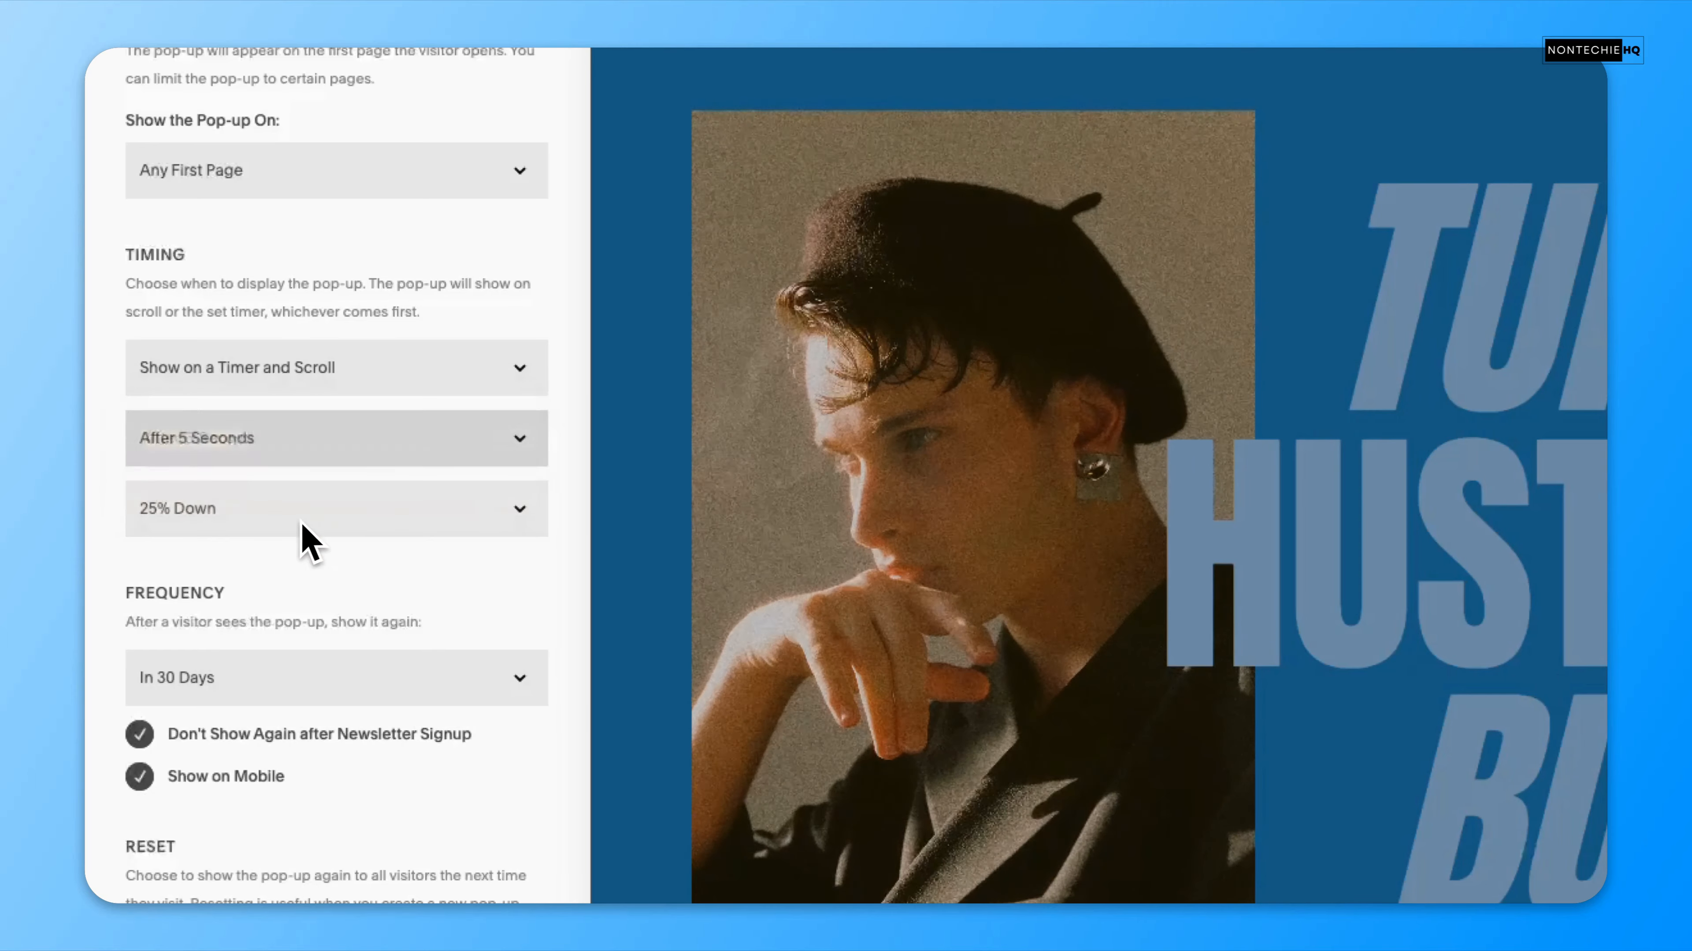
click(314, 448)
click(321, 563)
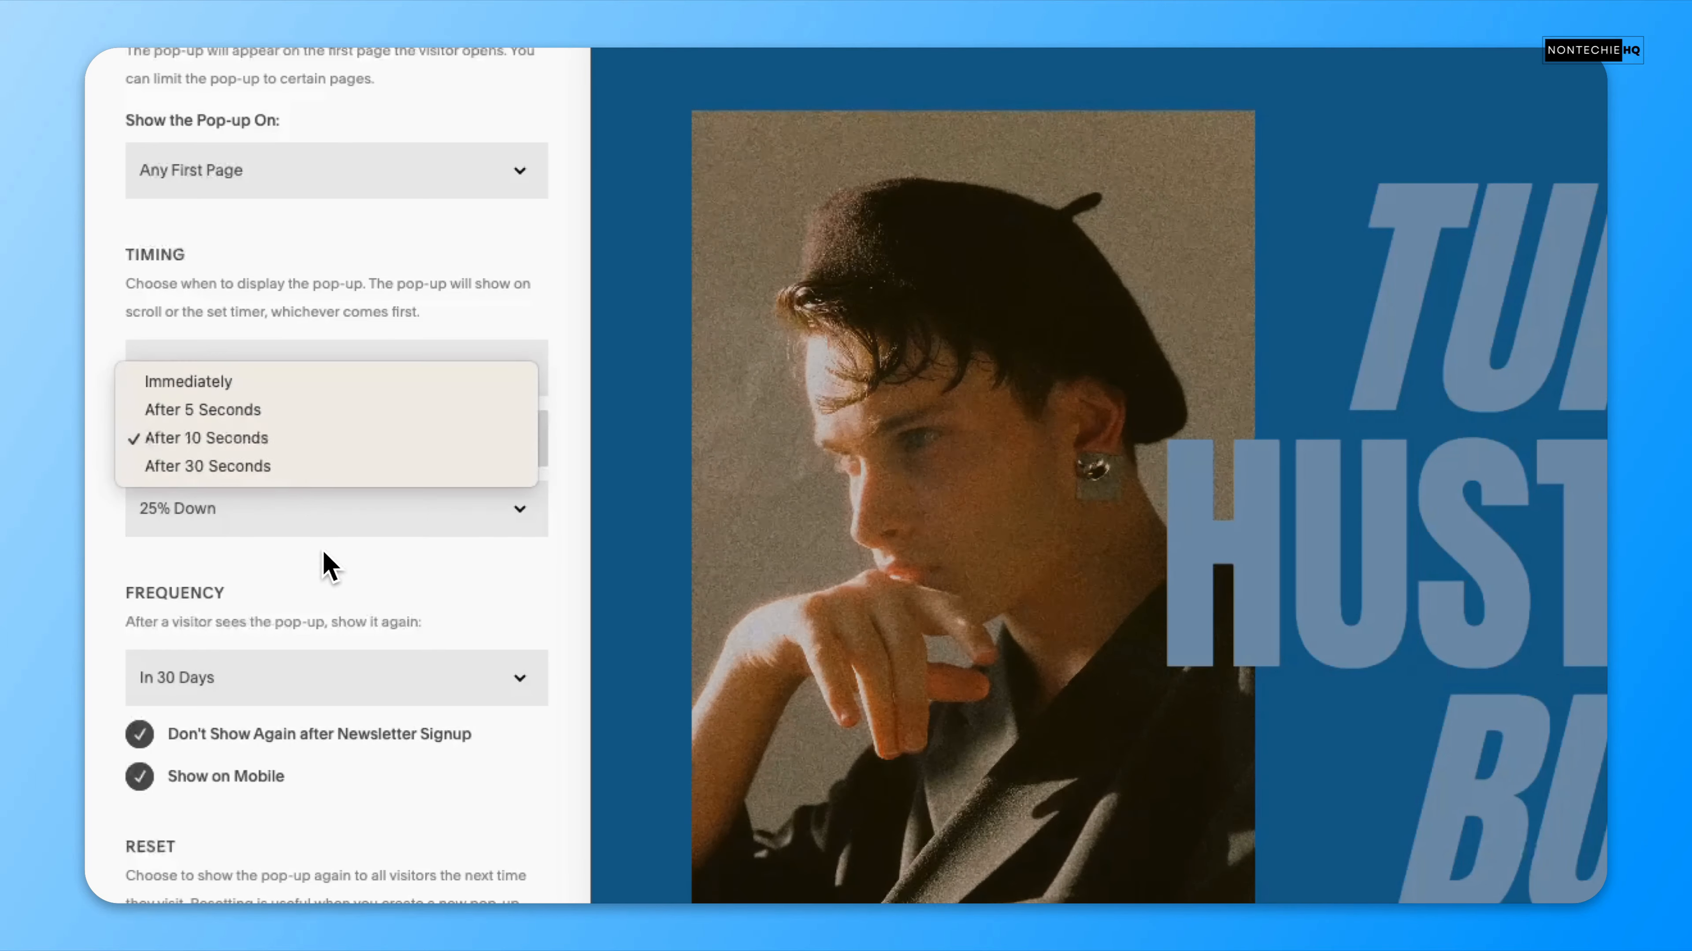
click(320, 532)
click(320, 508)
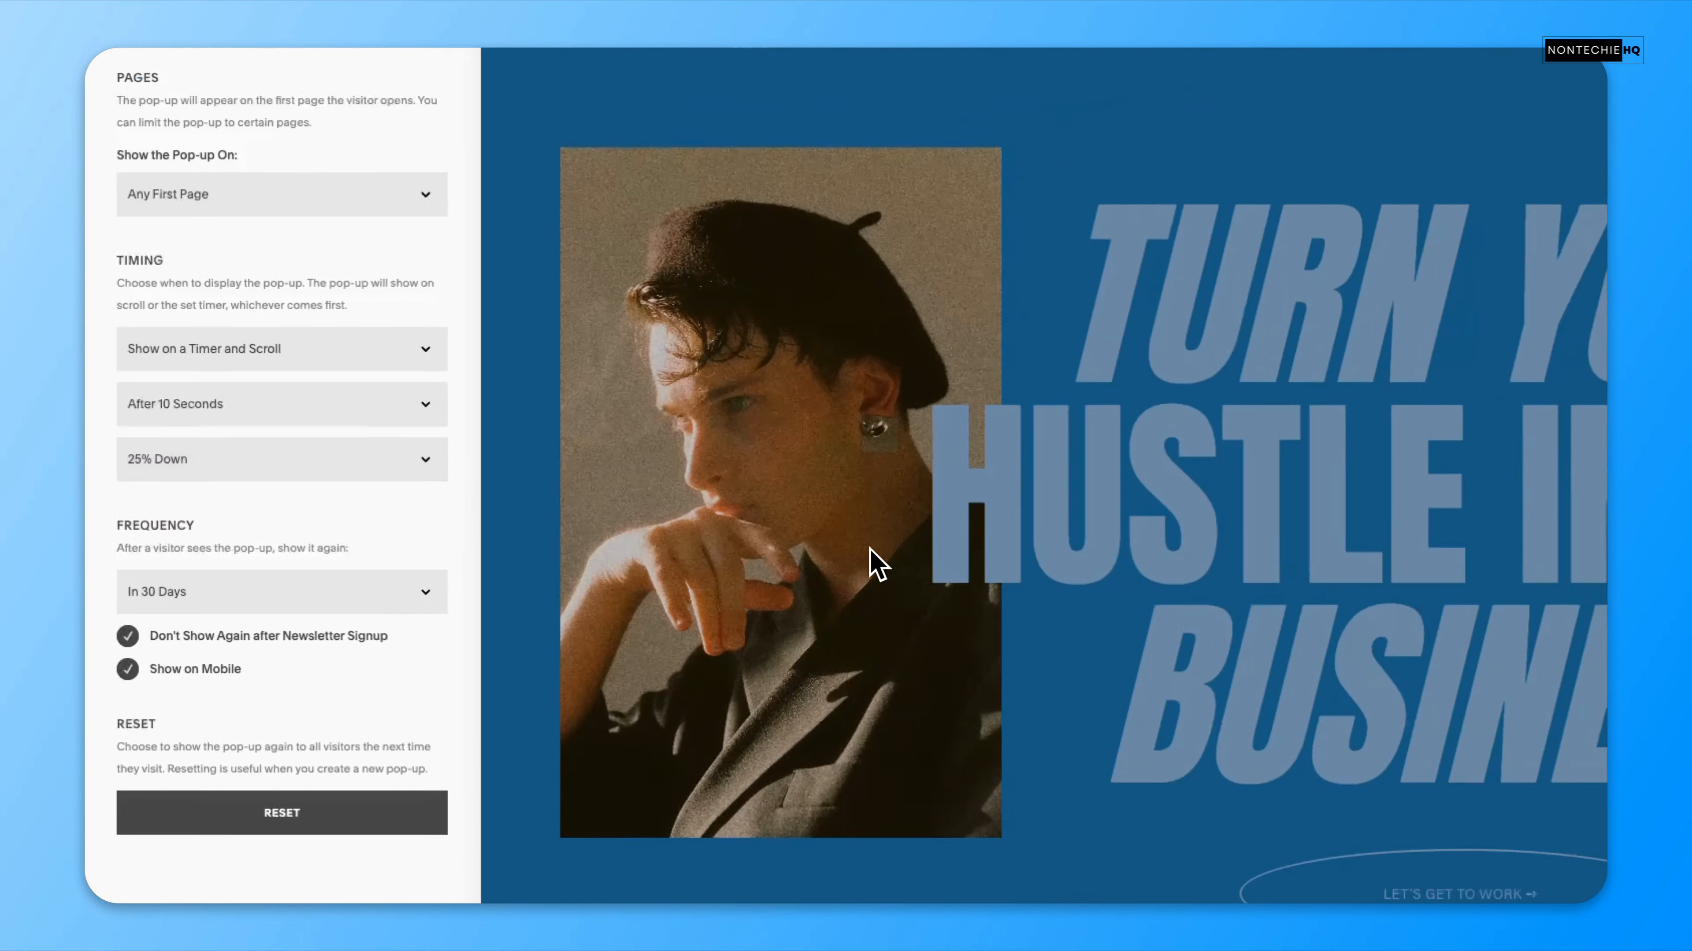
scroll(1166, 720, down, 20)
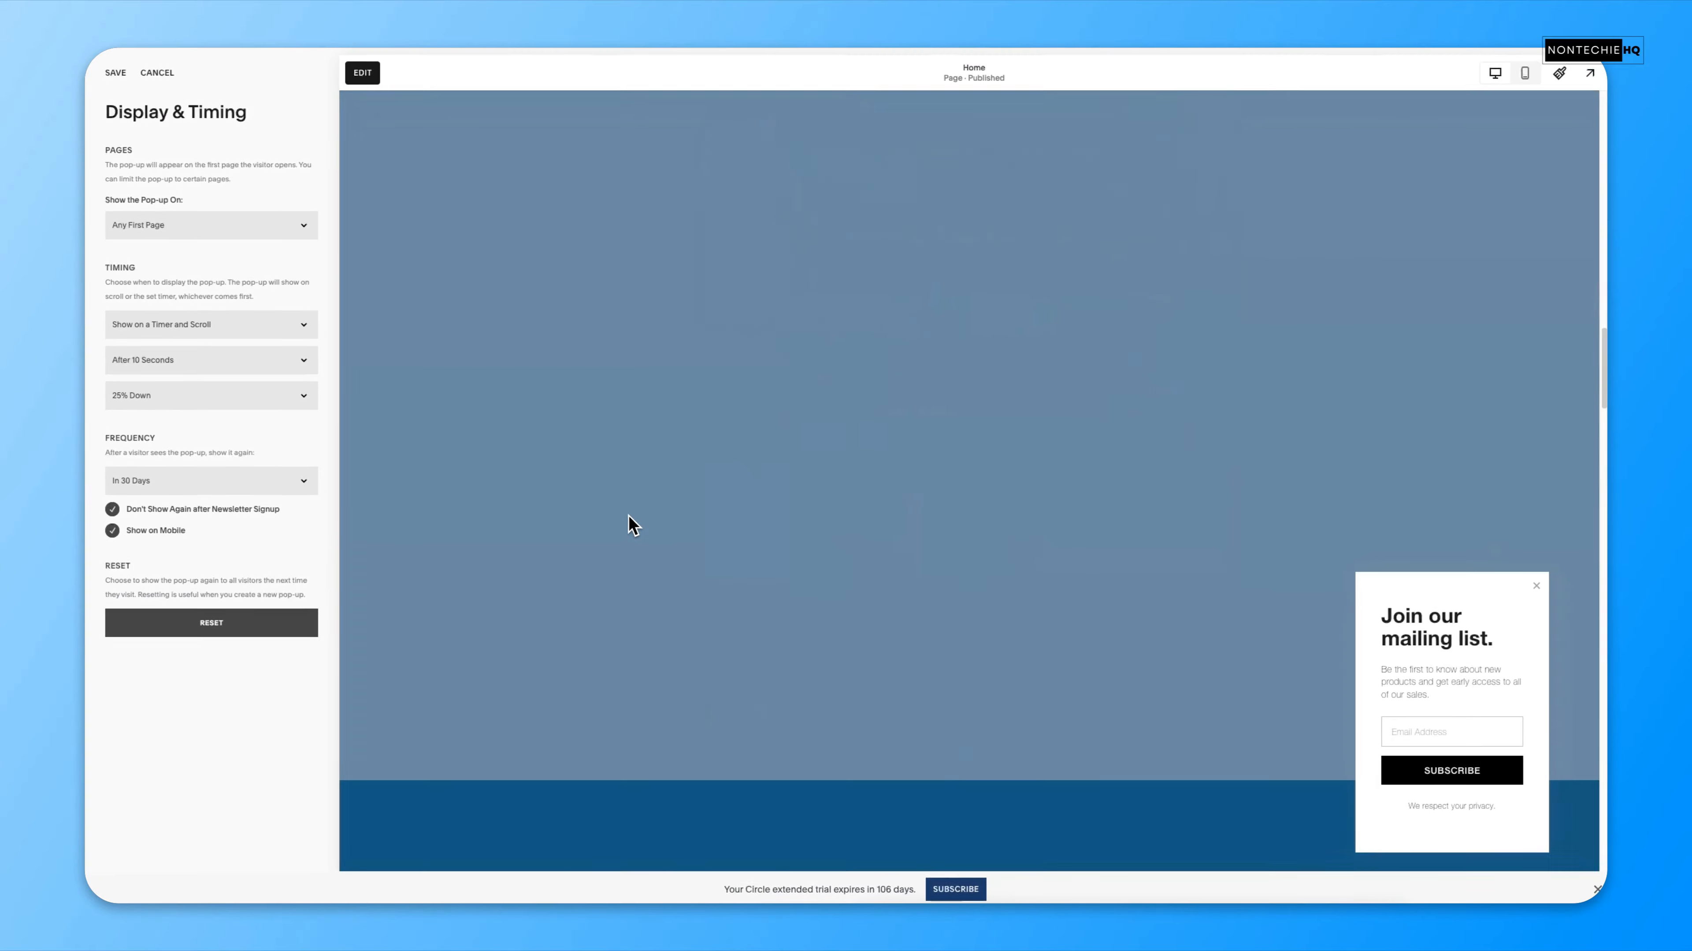
scroll(626, 520, up, 20)
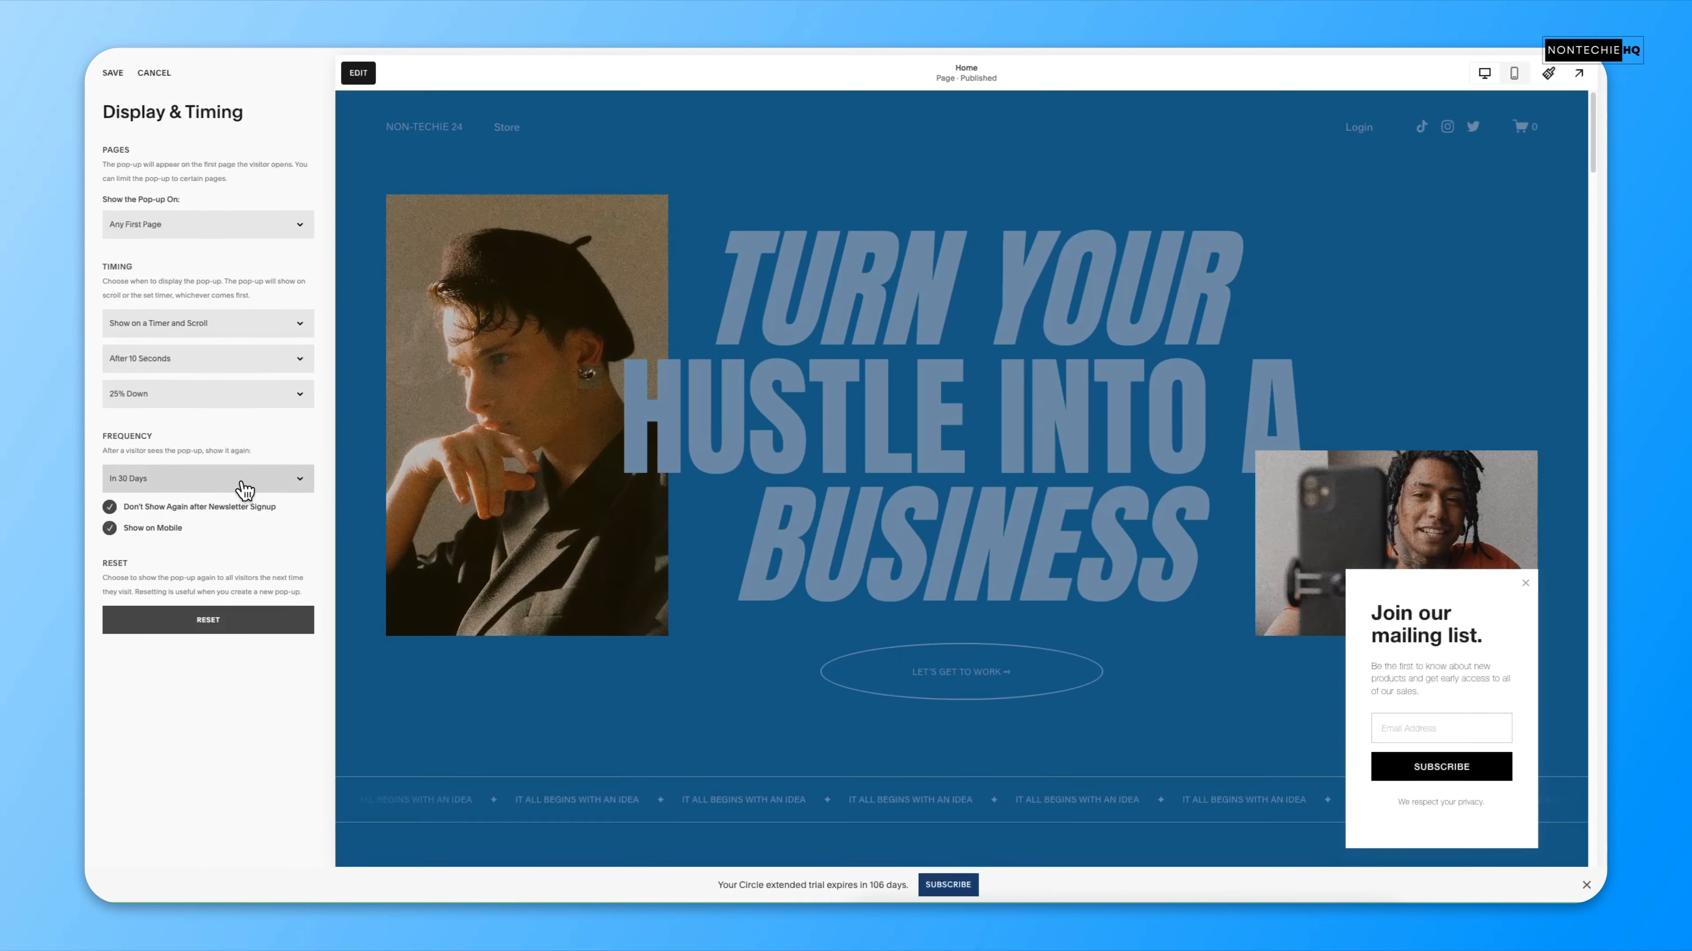
- Set the pop-up frequency to In 2 Weeks and save the Display & Timing settings
click(240, 477)
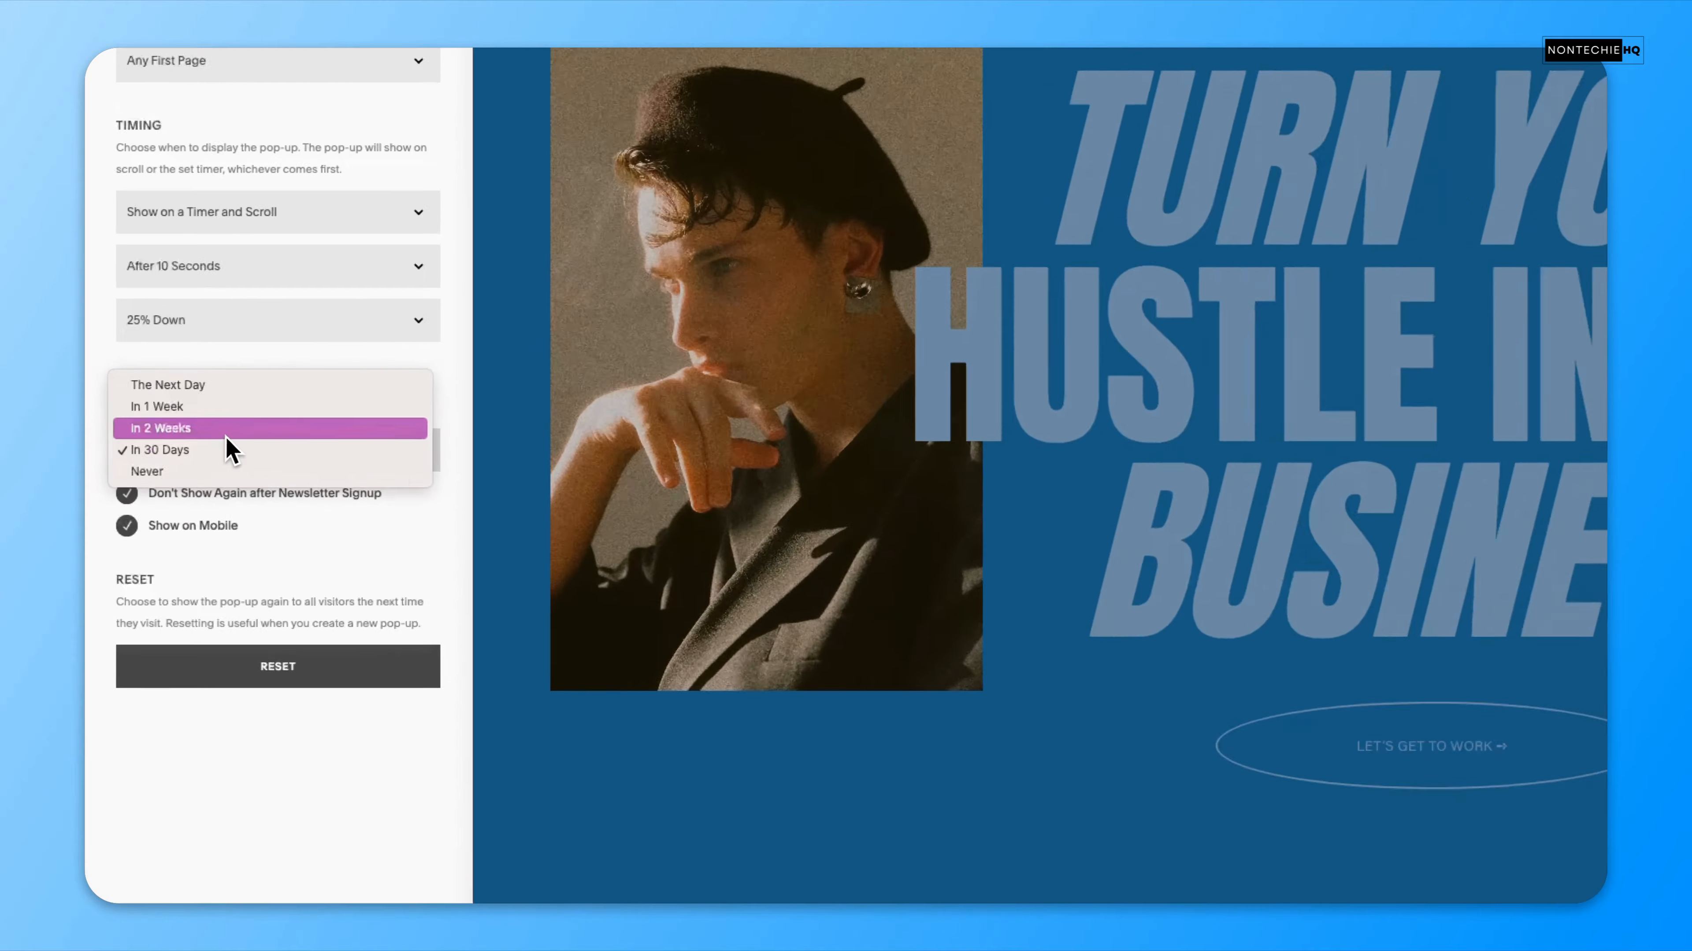
click(175, 465)
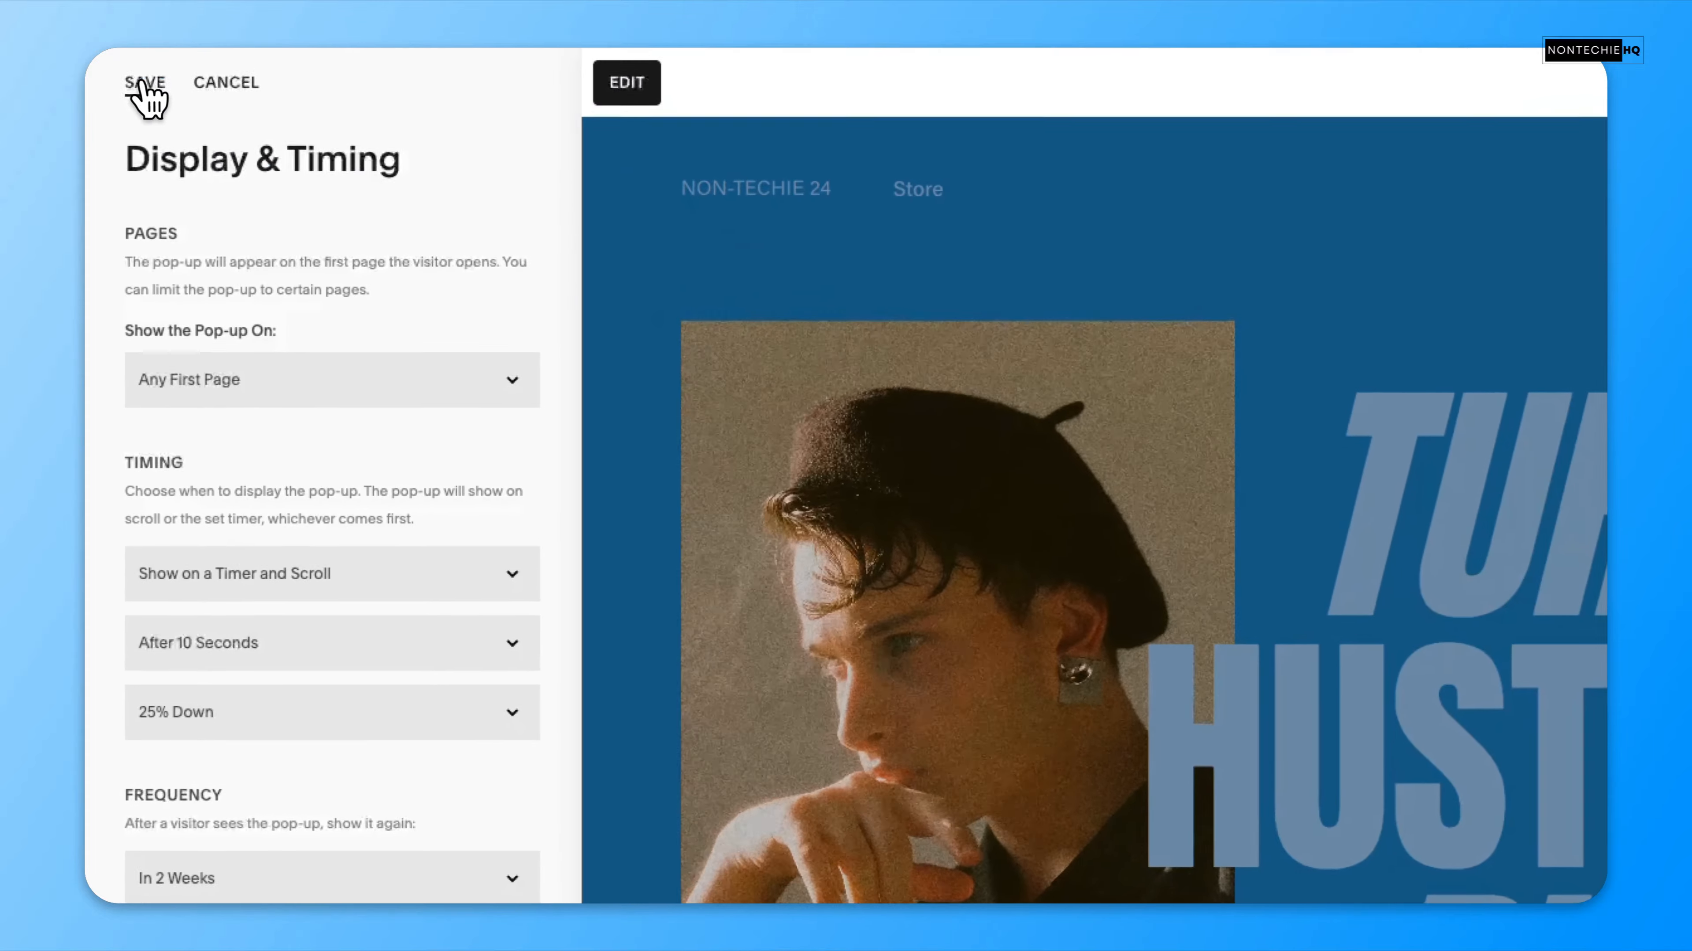
click(146, 100)
click(151, 112)
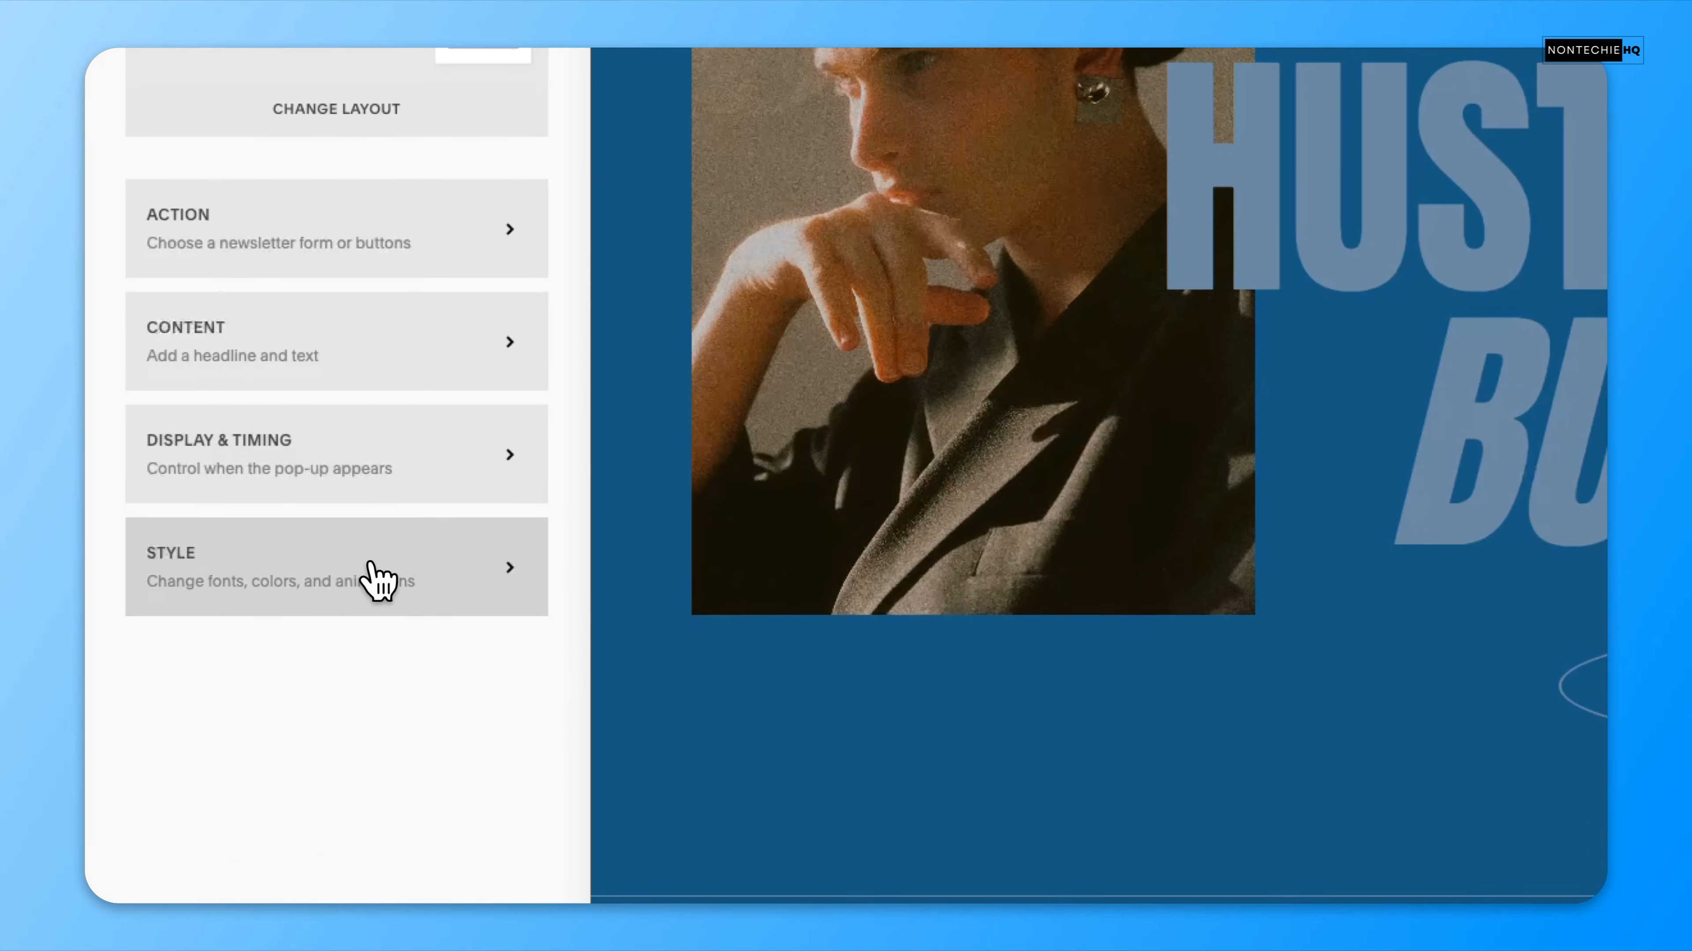
- Review the pop-up's style options for fonts, colors, buttons and animation, and return to the pop-up overview
click(378, 889)
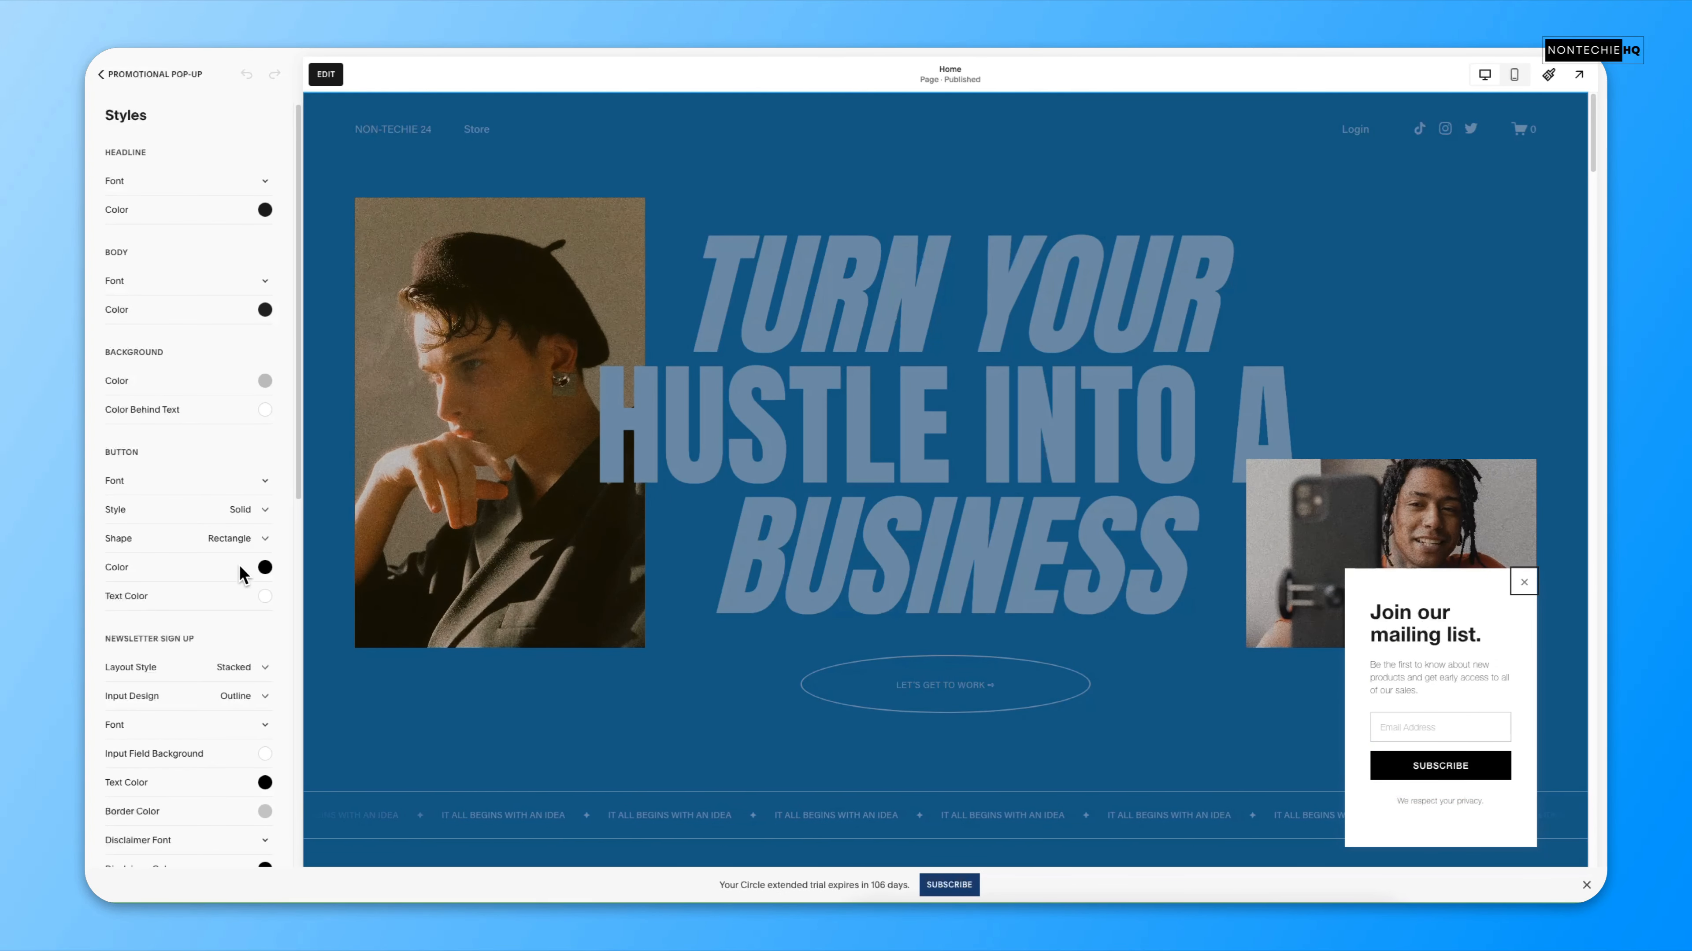
scroll(148, 297, down, 15)
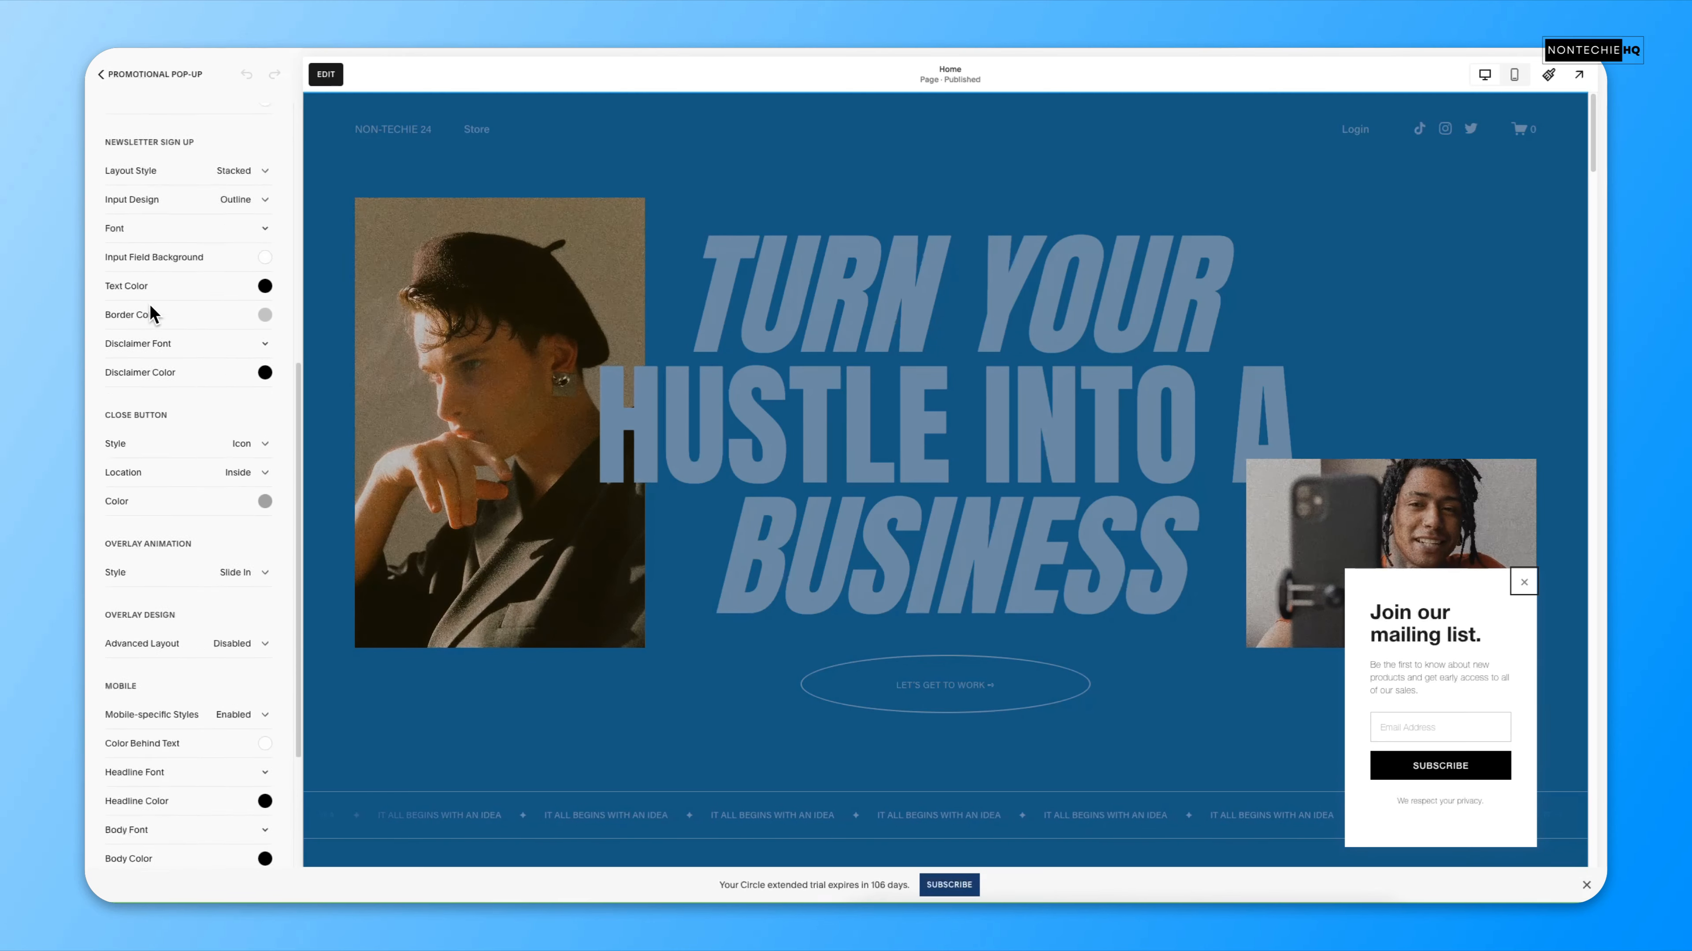
scroll(156, 307, up, 15)
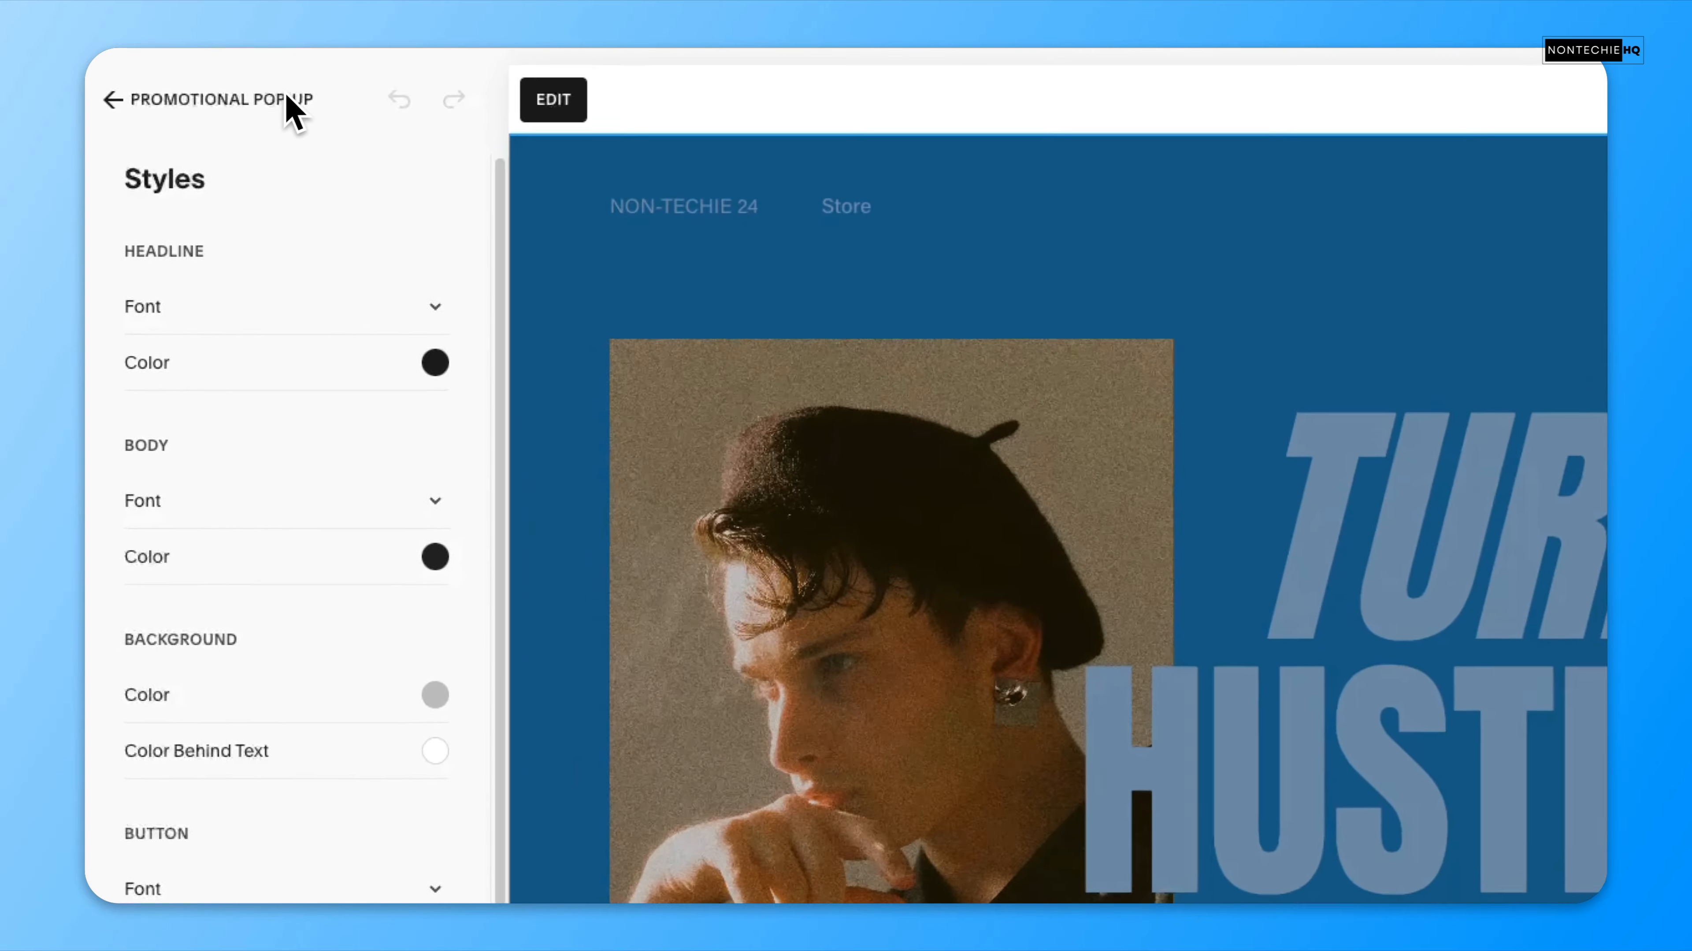
click(293, 102)
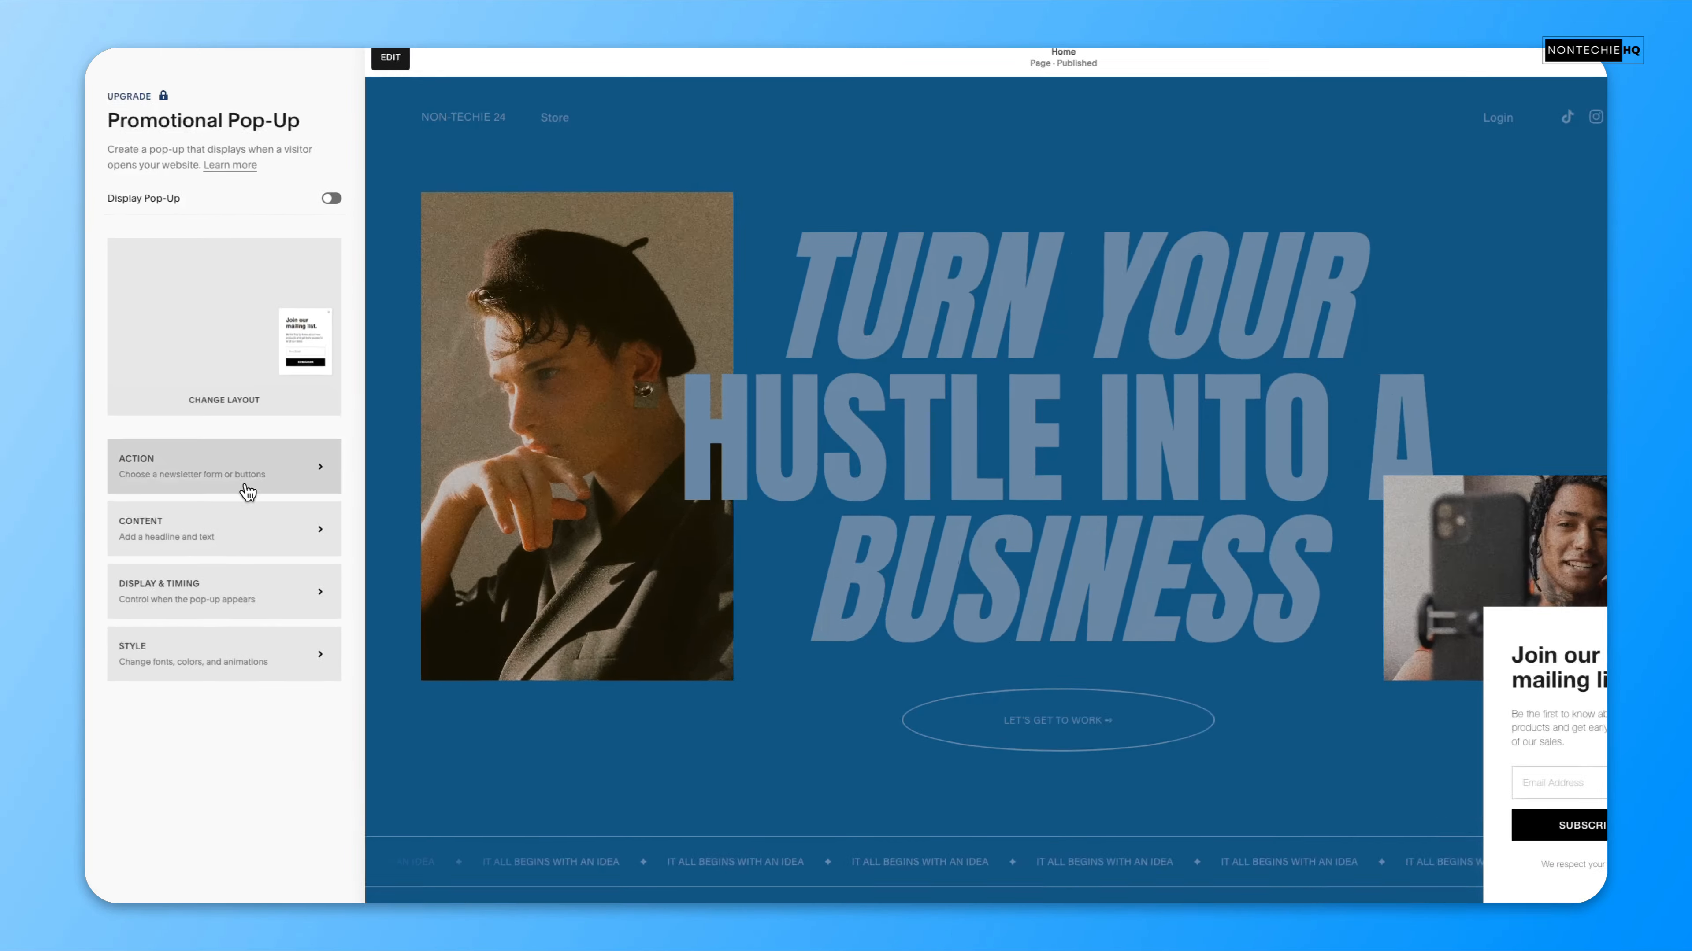
- Open the pop-up's Action settings, try the Click a button goal, and set the goal back to Sign up for a newsletter
click(246, 459)
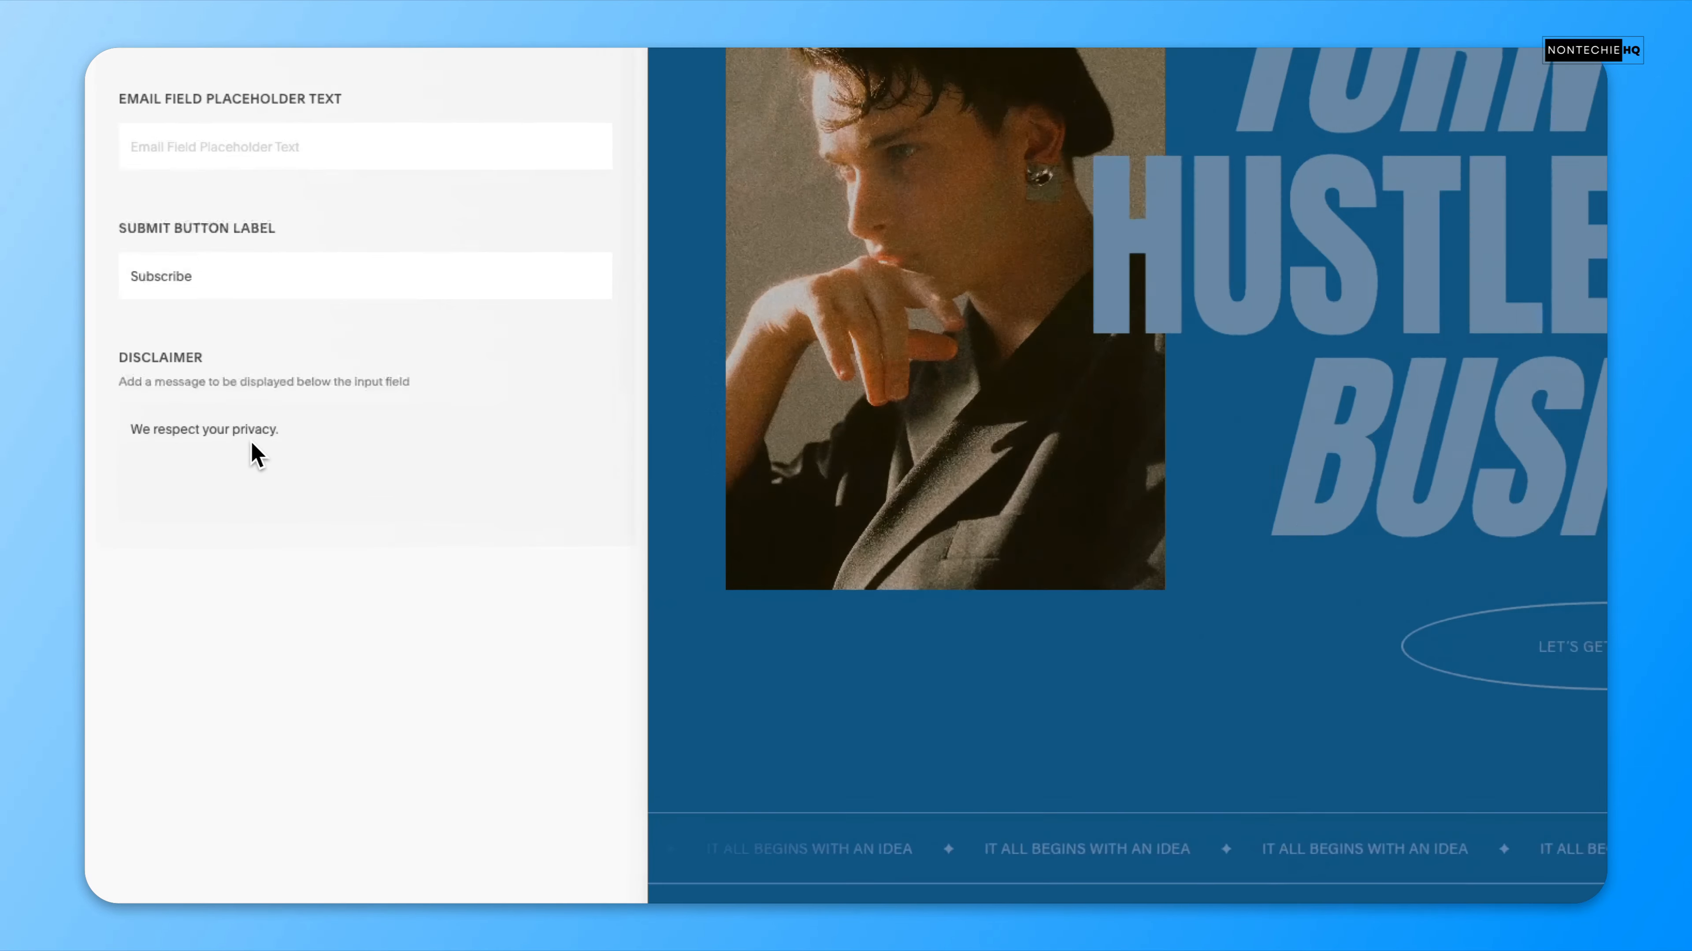
click(252, 445)
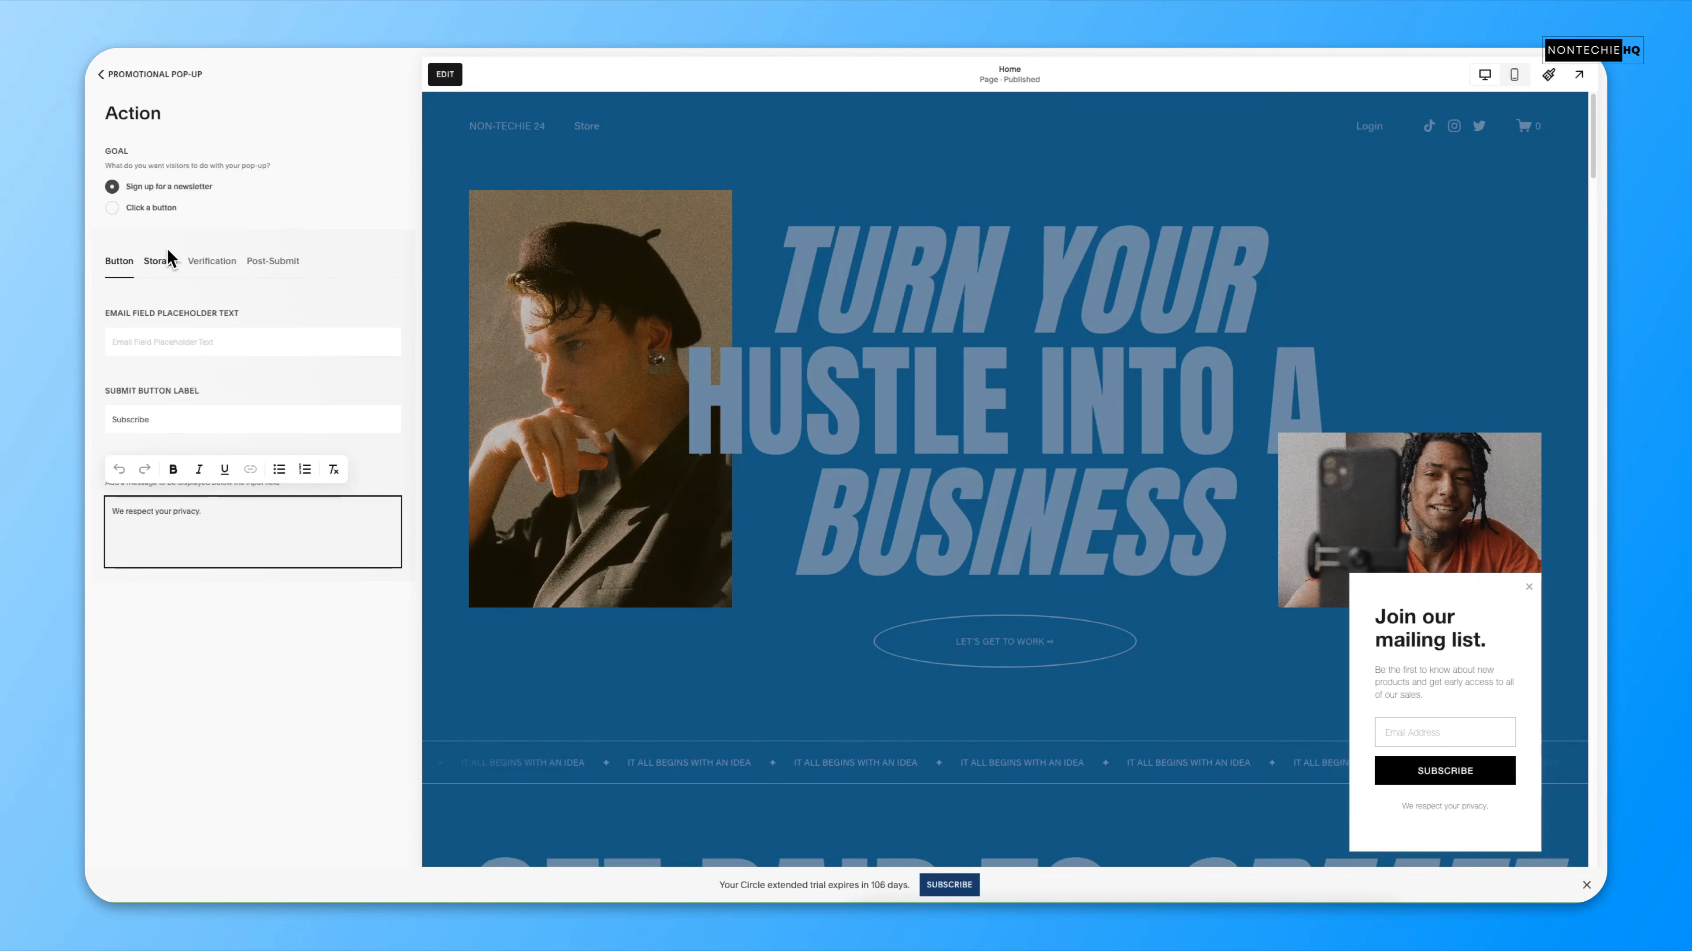
click(154, 208)
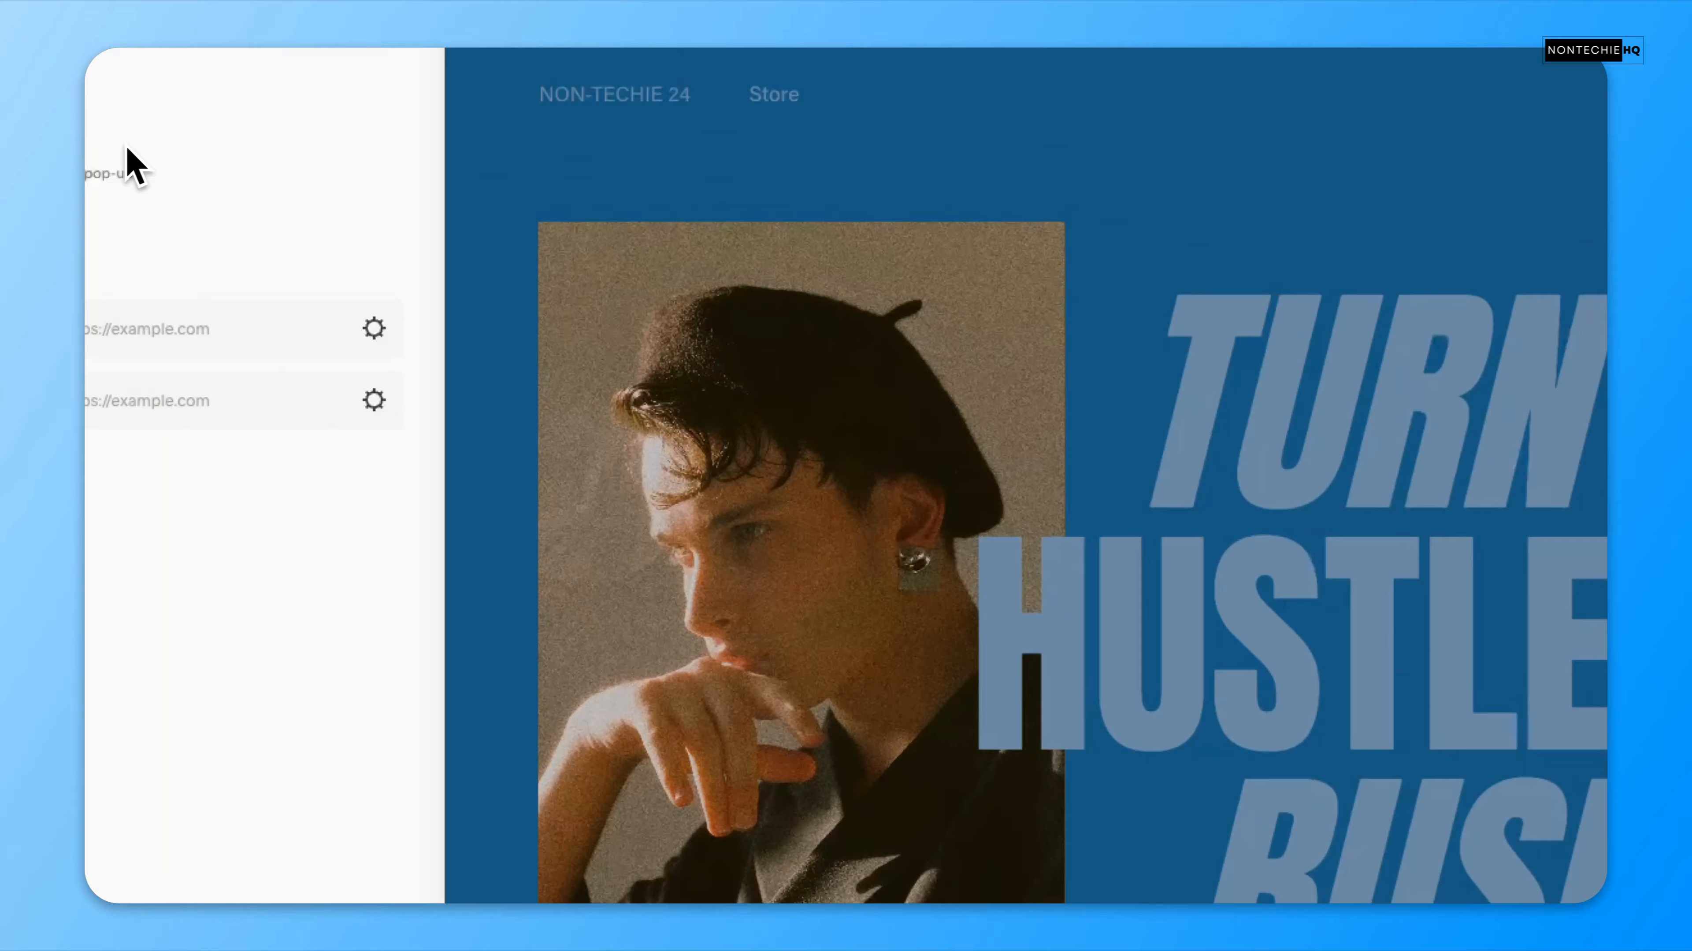
click(293, 321)
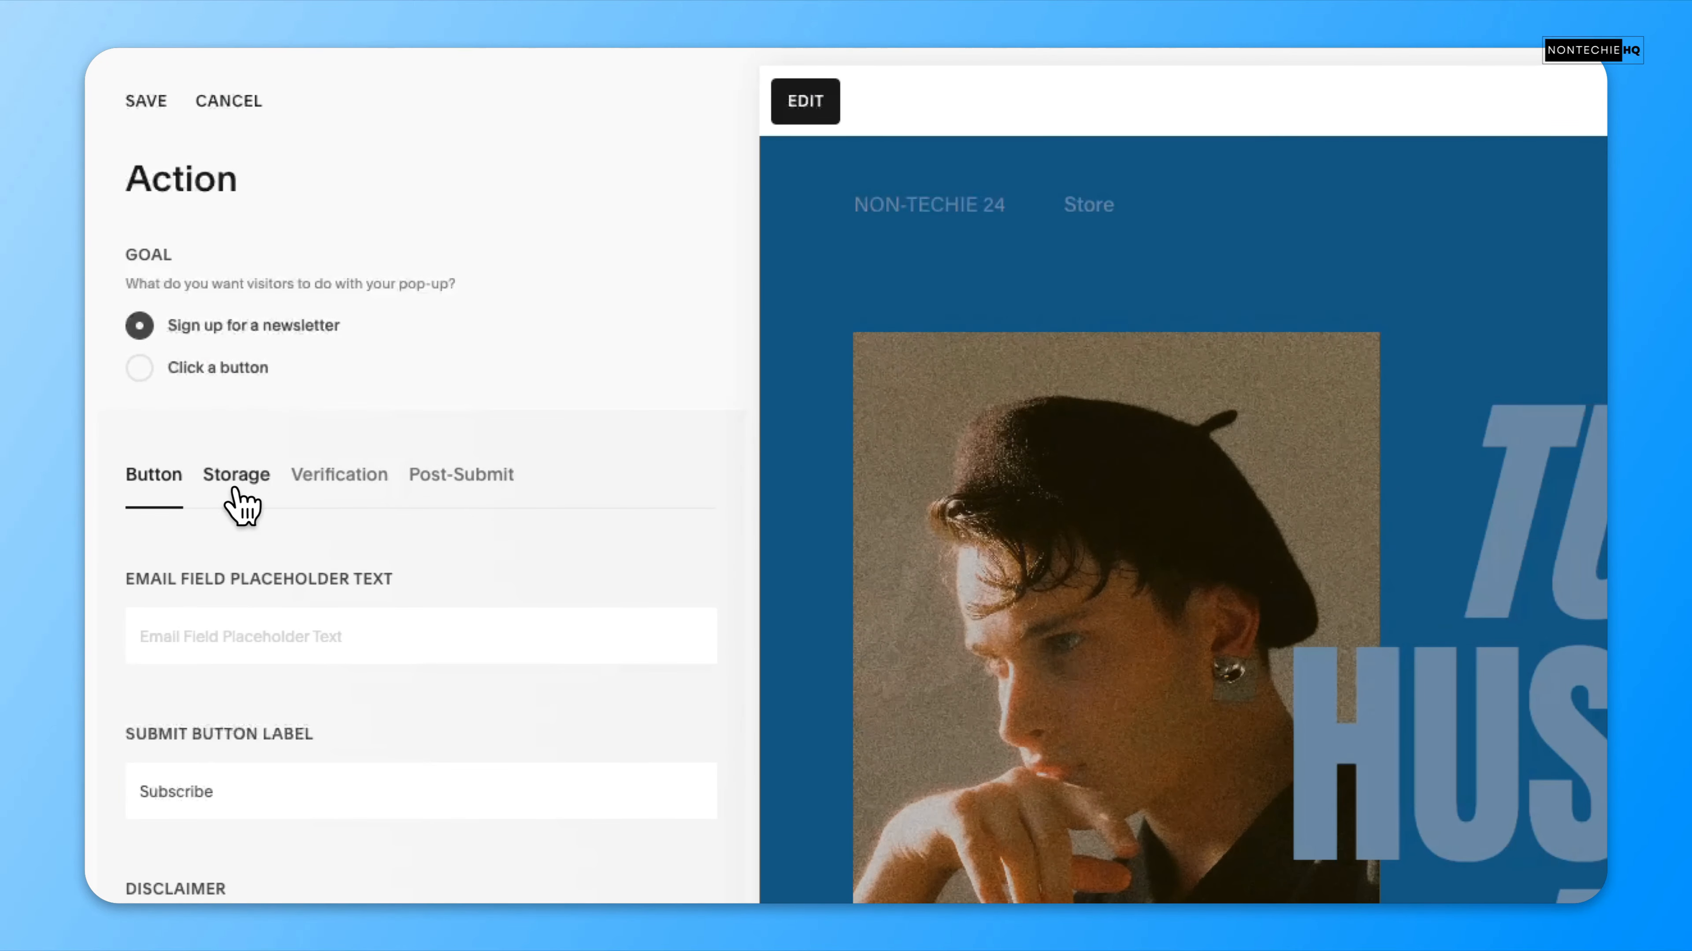
- Show all services that can be connected as storage for the newsletter sign-ups
click(234, 490)
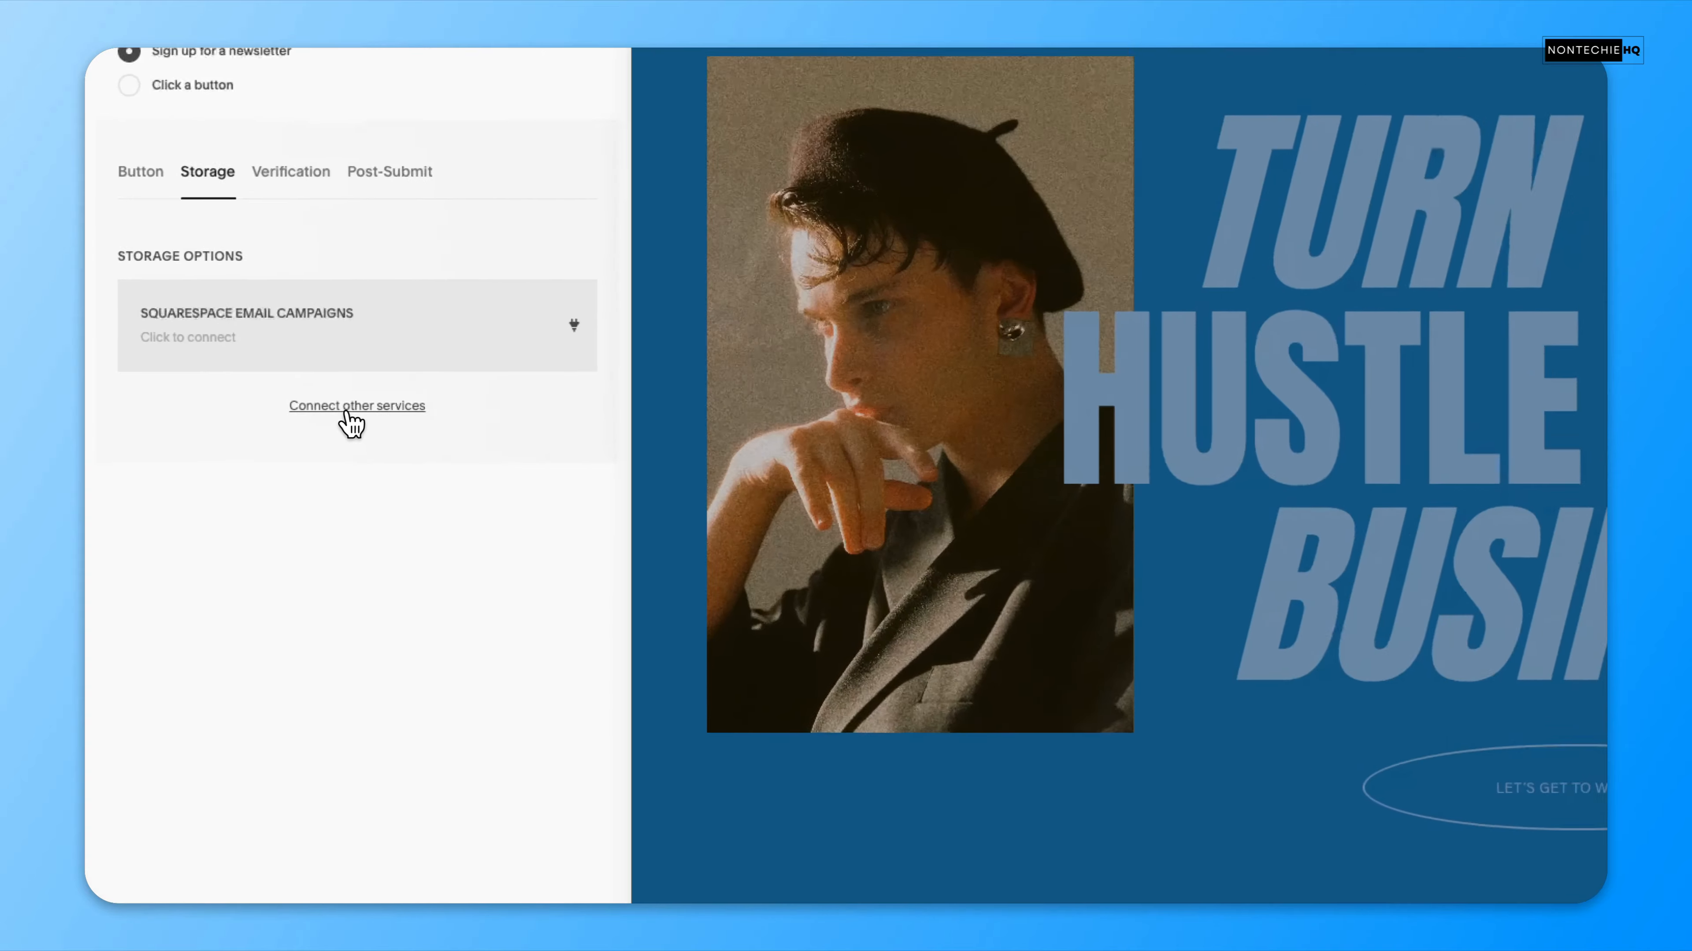
click(249, 405)
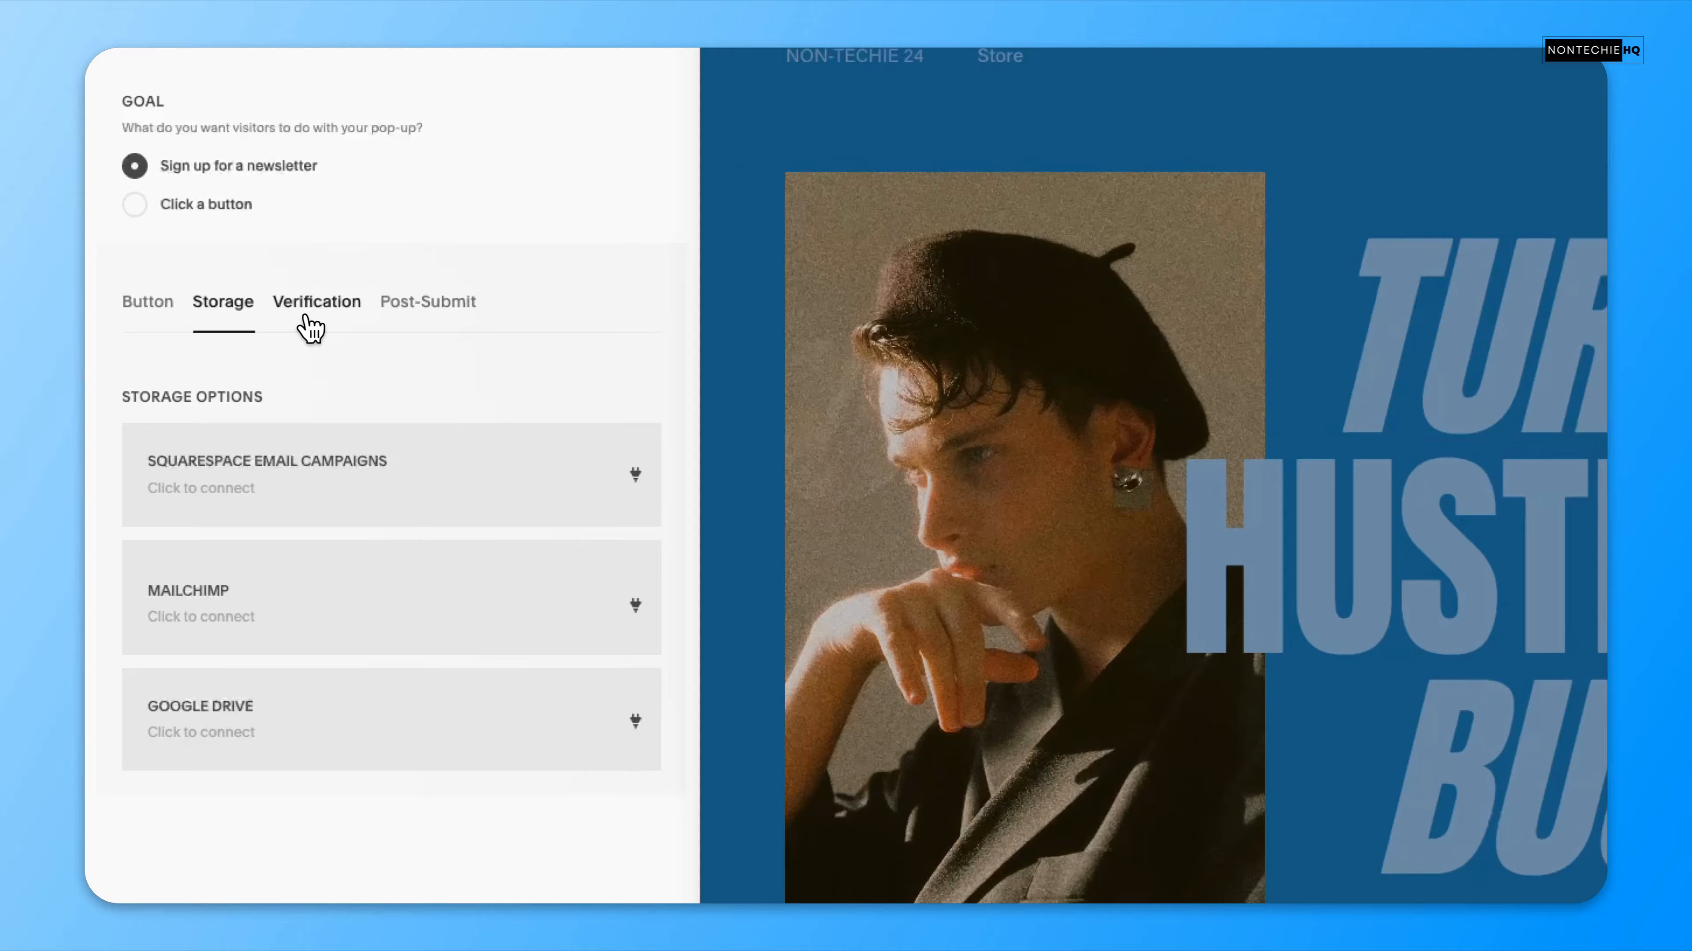
- Turn on reCAPTCHA in the verification settings of the newsletter sign-up
click(211, 261)
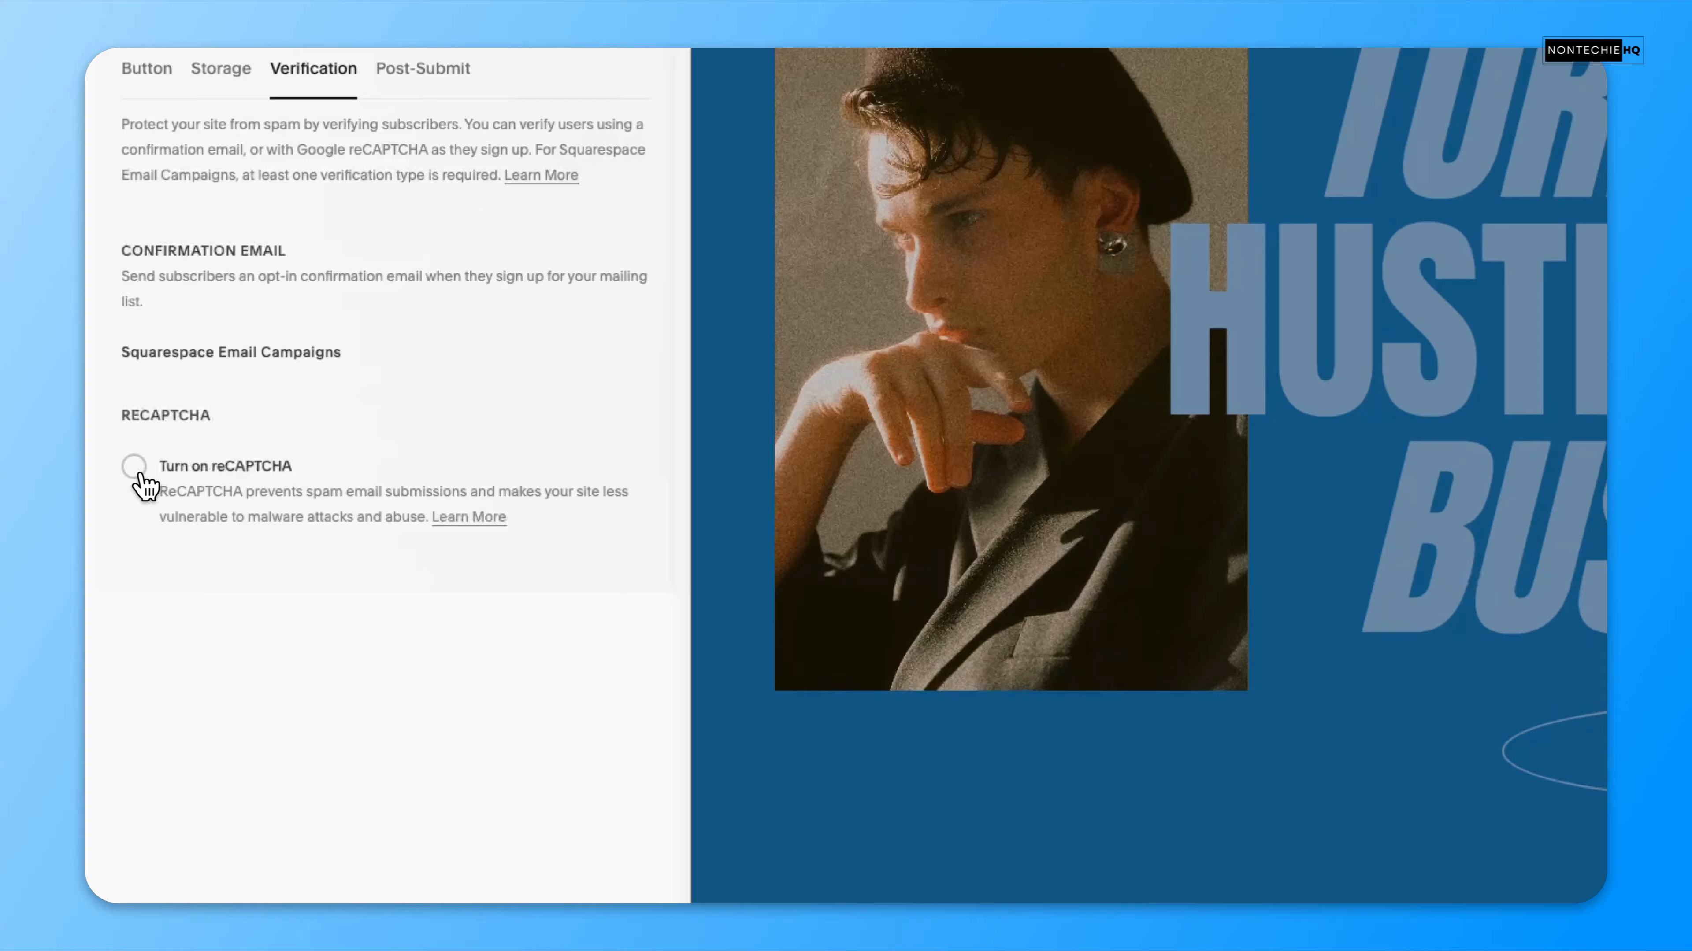
click(115, 484)
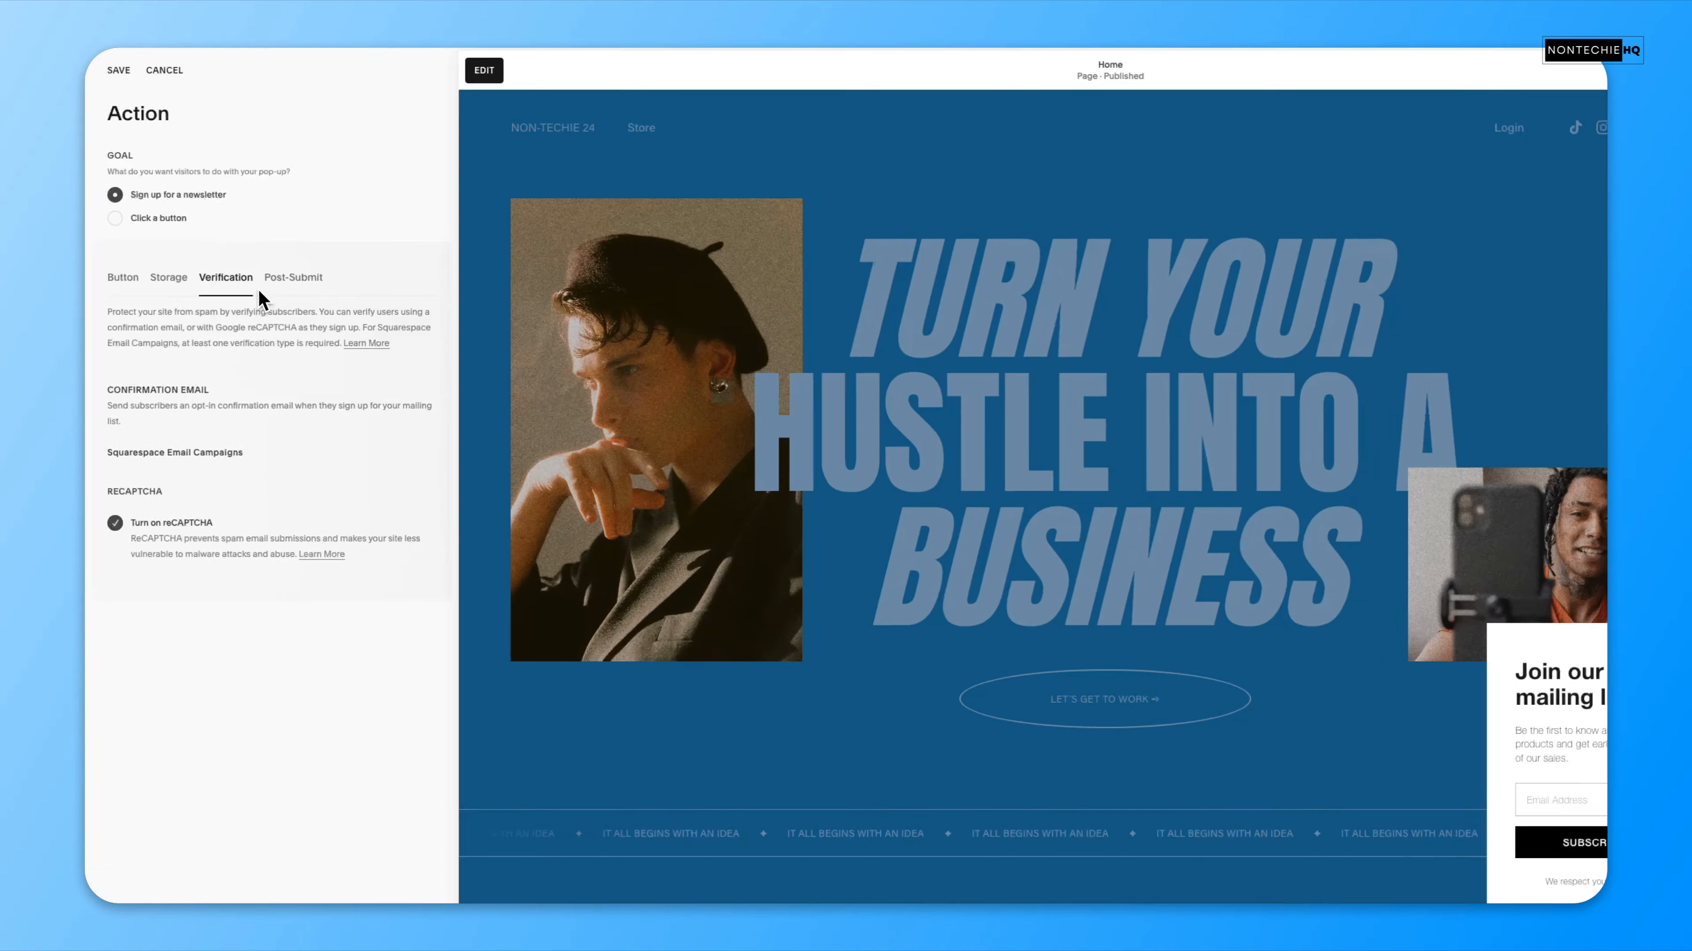
- Open the post-submit settings and examine the editable message and the HTML field for content displayed after a visitor subscribes
click(270, 265)
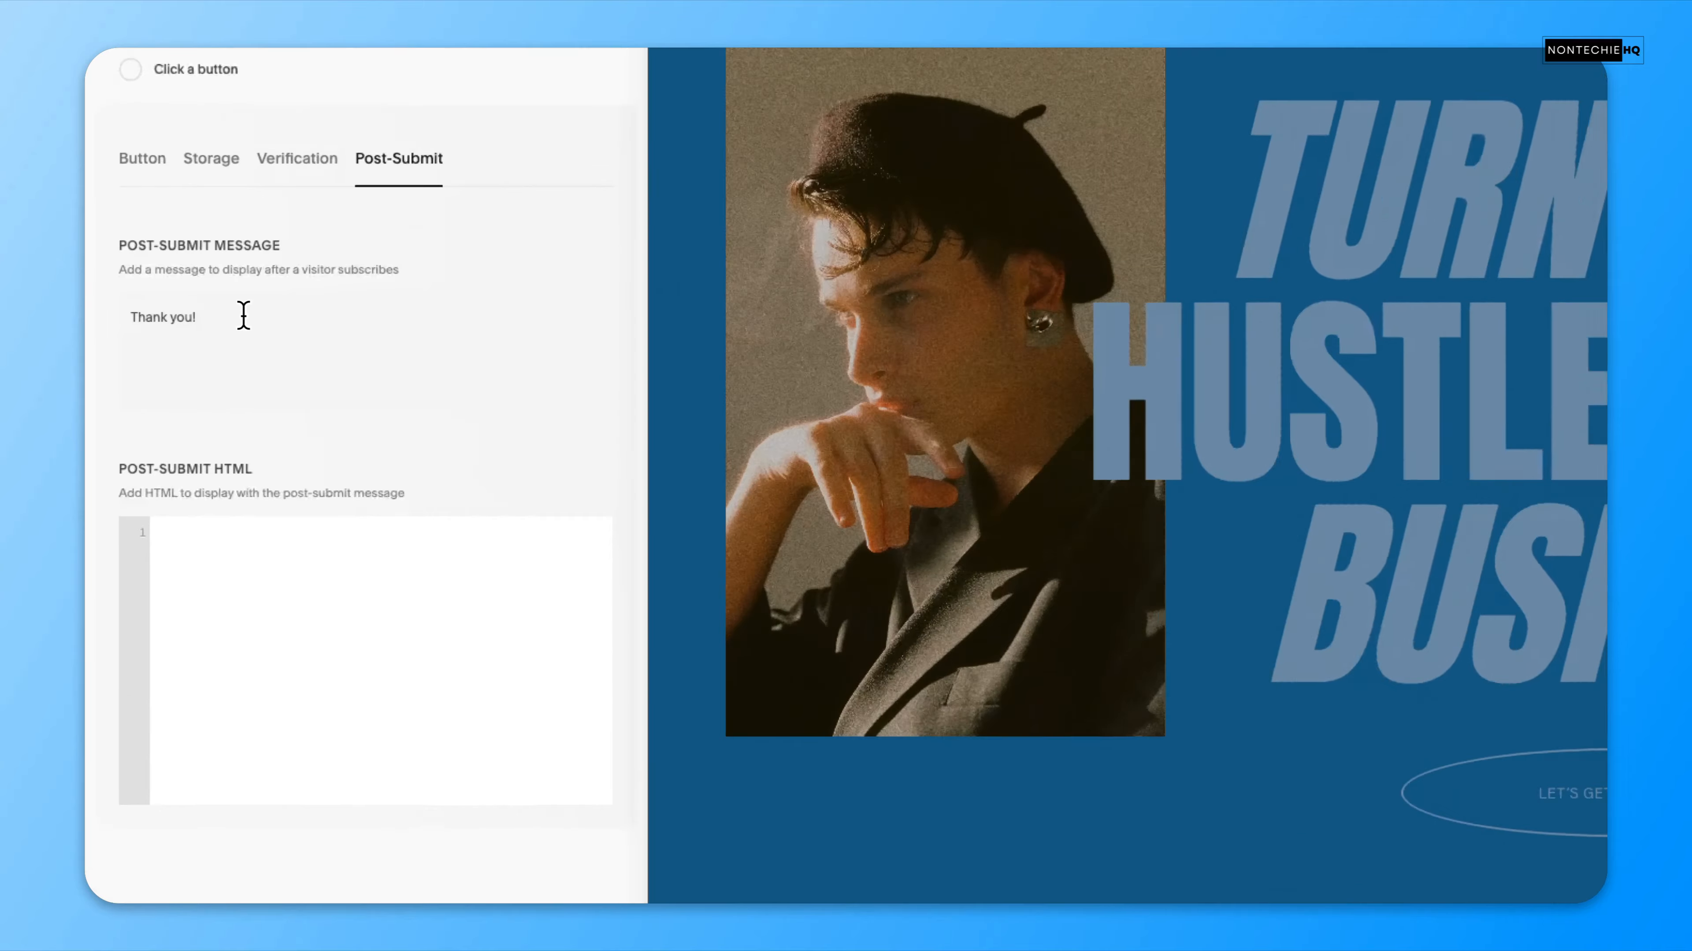
click(166, 356)
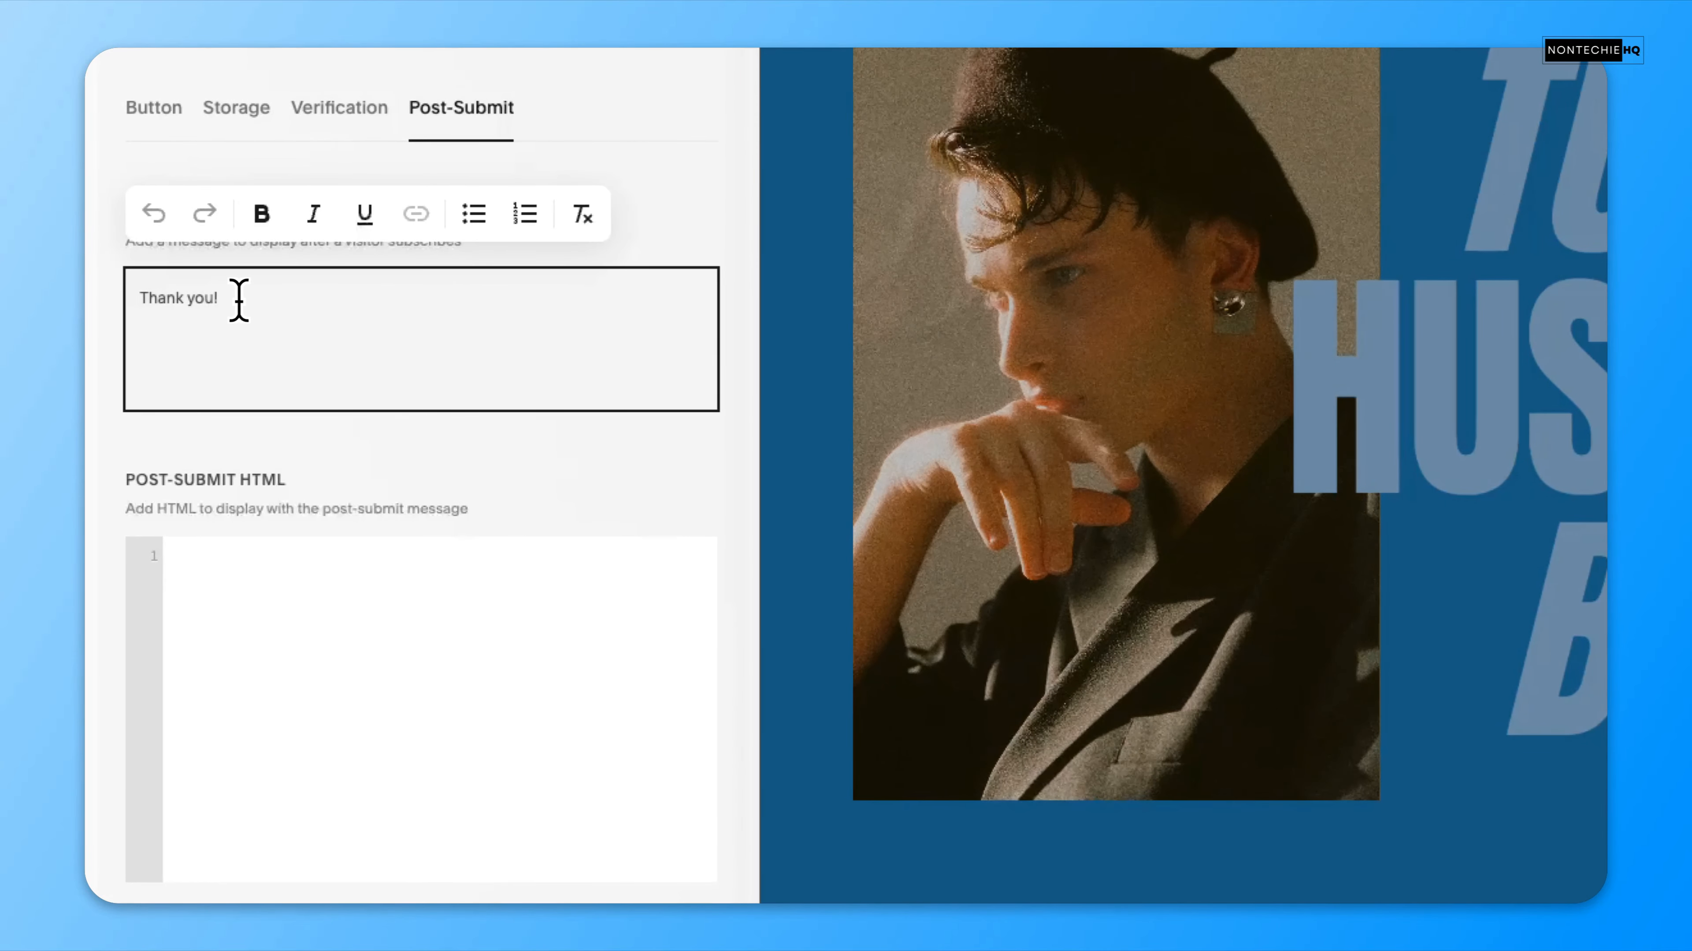
click(400, 629)
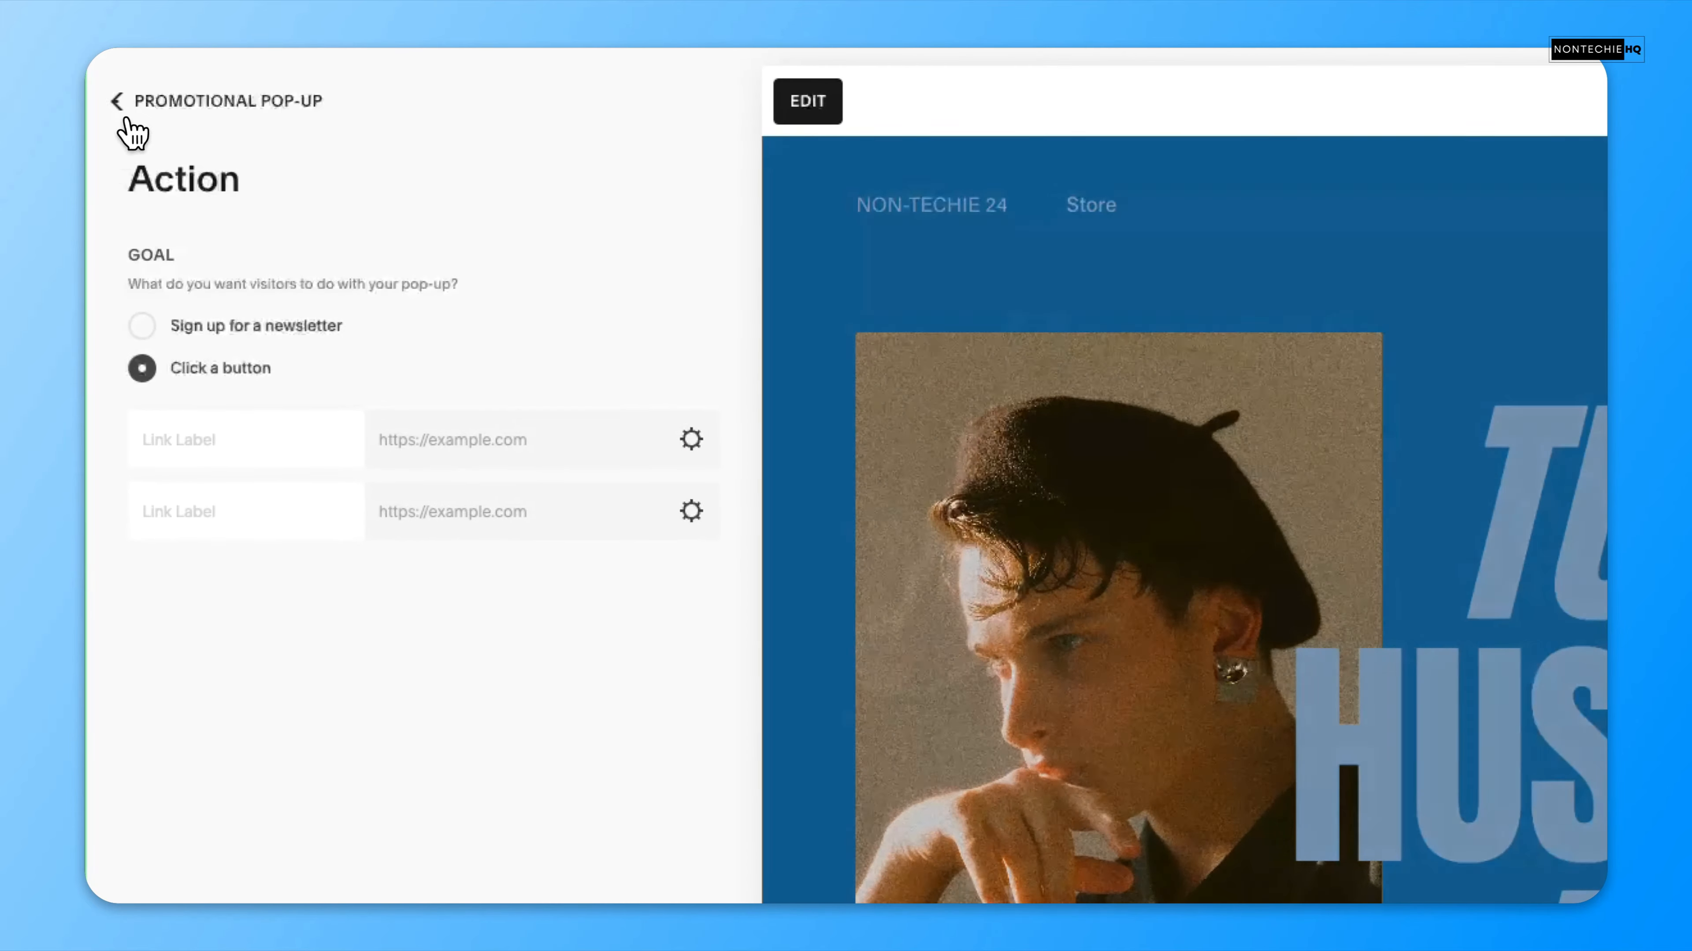
- Return to the promotional pop-up overview, enable Display Pop-Up, and save the change
click(125, 117)
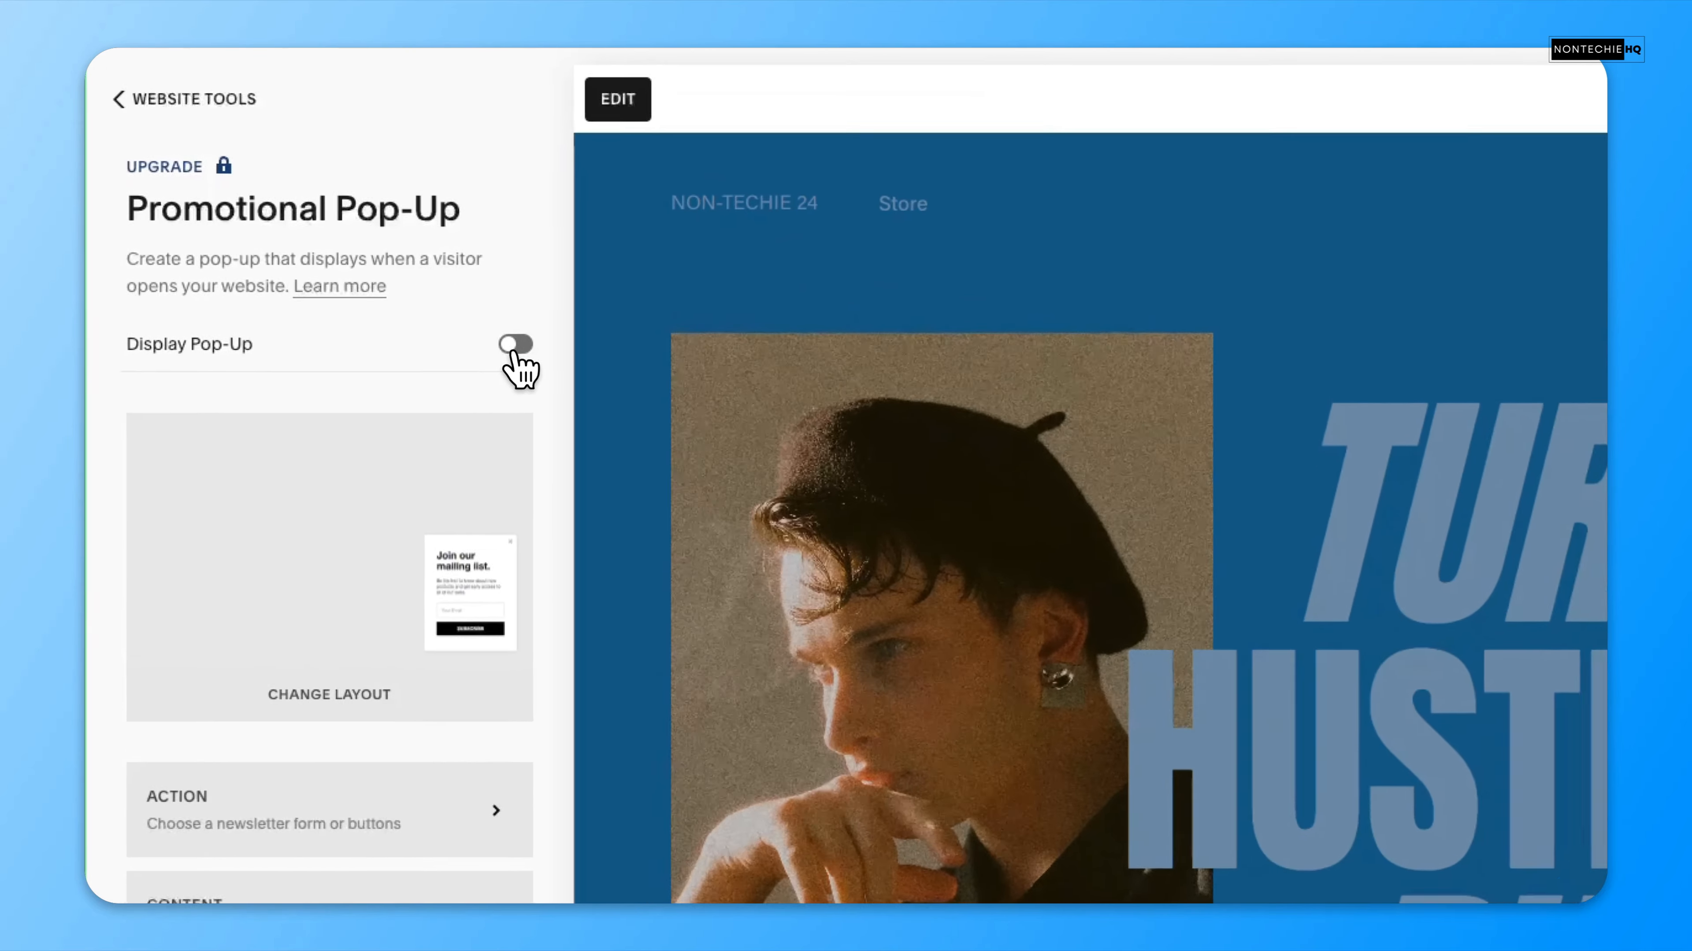
click(308, 203)
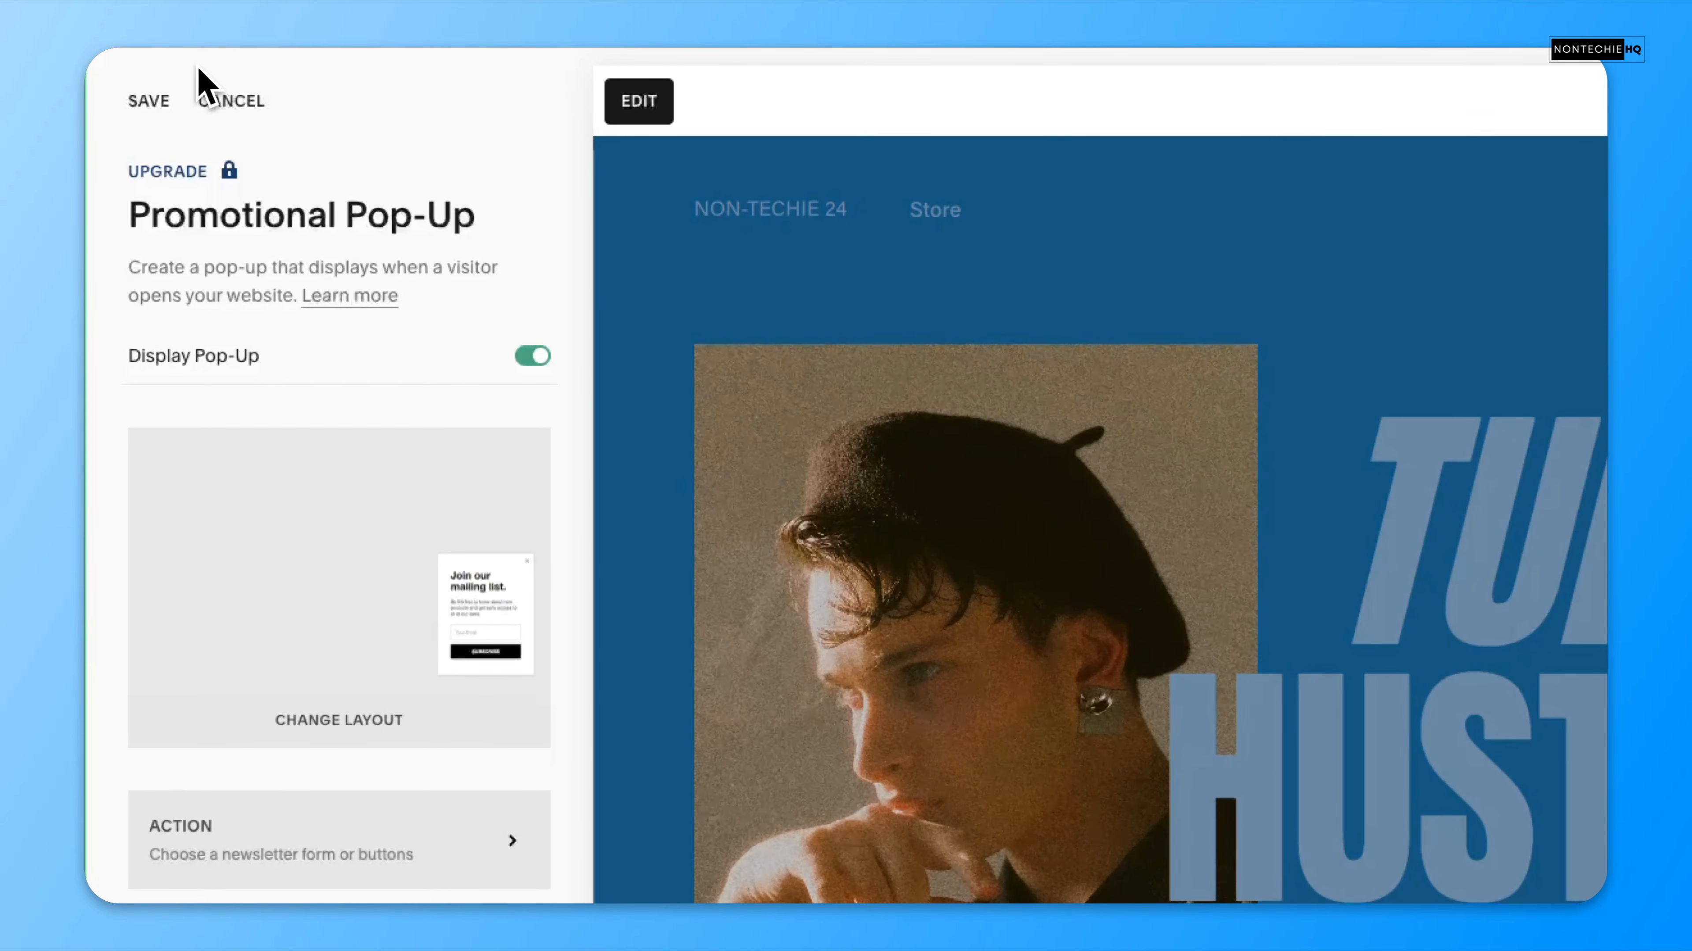
click(150, 101)
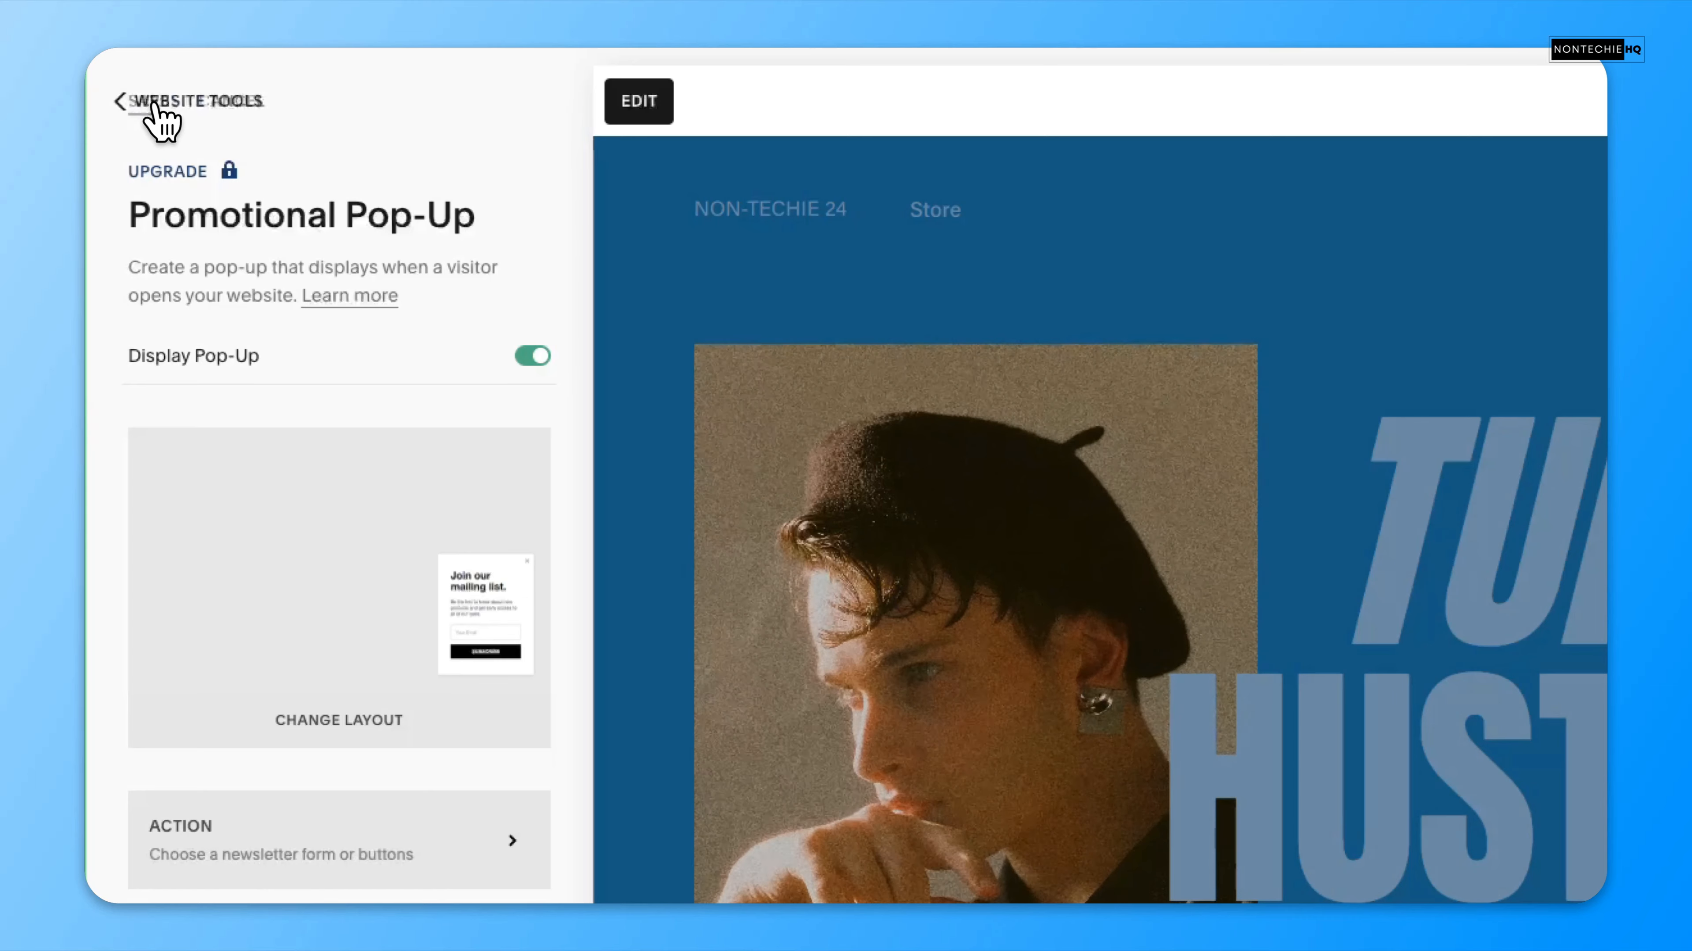